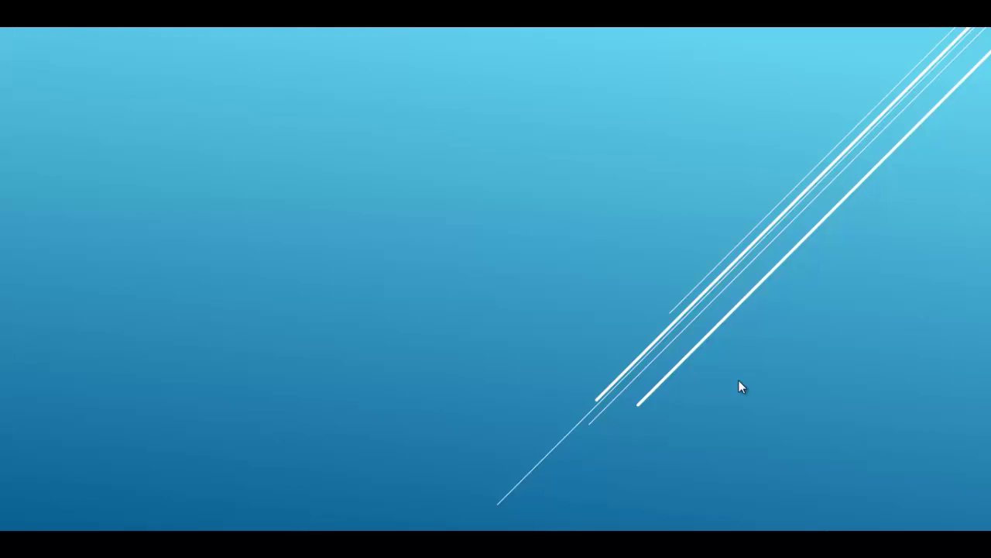
Step: Play the title slide's animations (title, Tinkercad logo, Modelo 1 and 2 drawings), then advance to the next slide
left_click(739, 380)
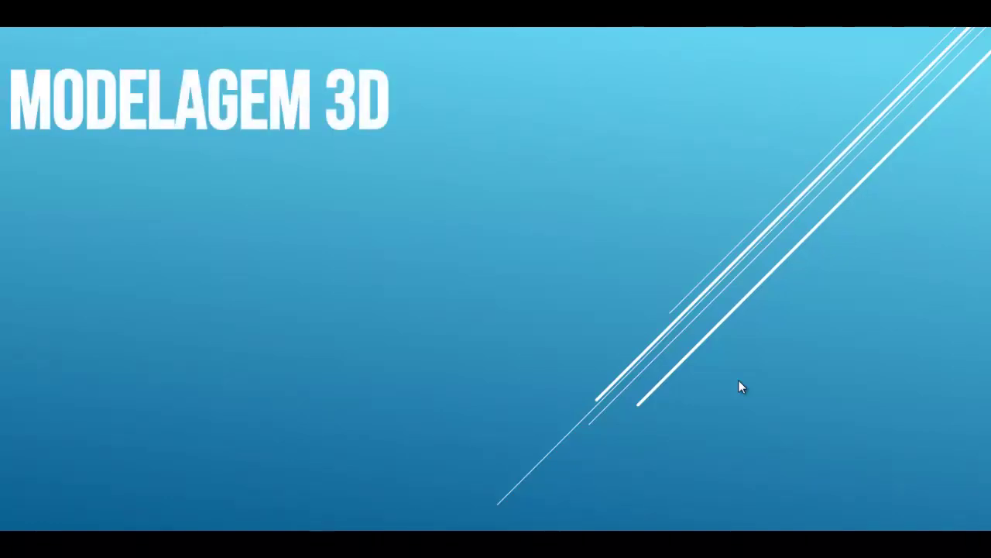
left_click(738, 379)
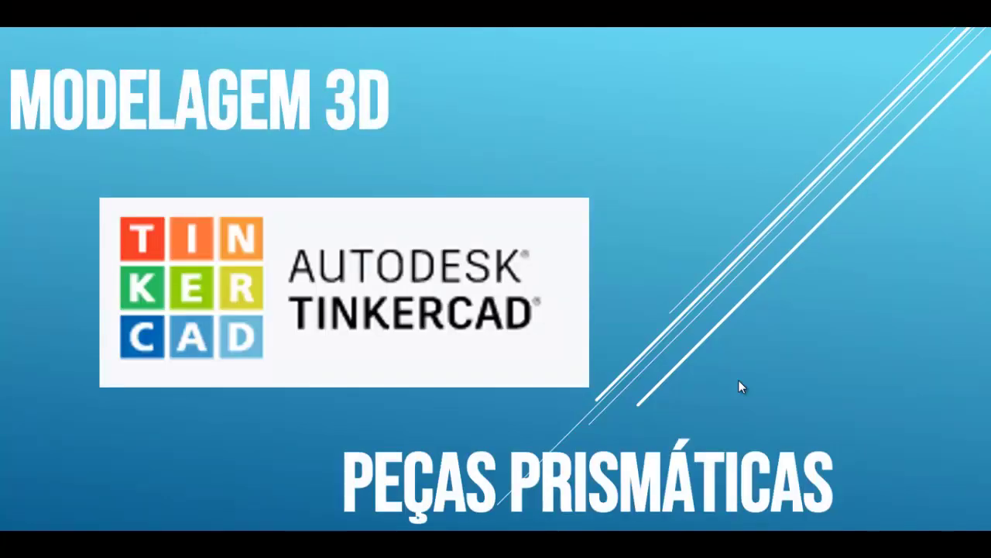
left_click(738, 380)
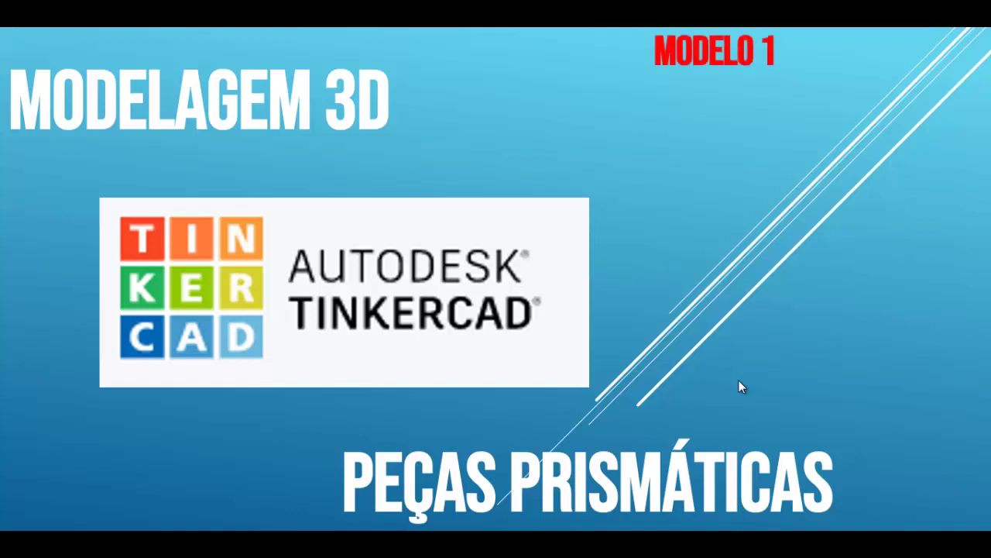
left_click(738, 379)
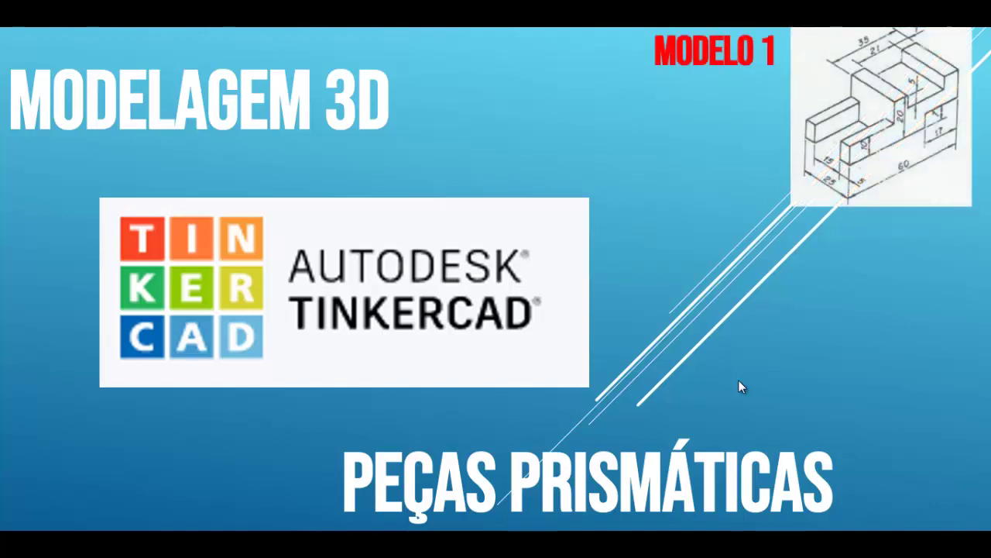
left_click(738, 380)
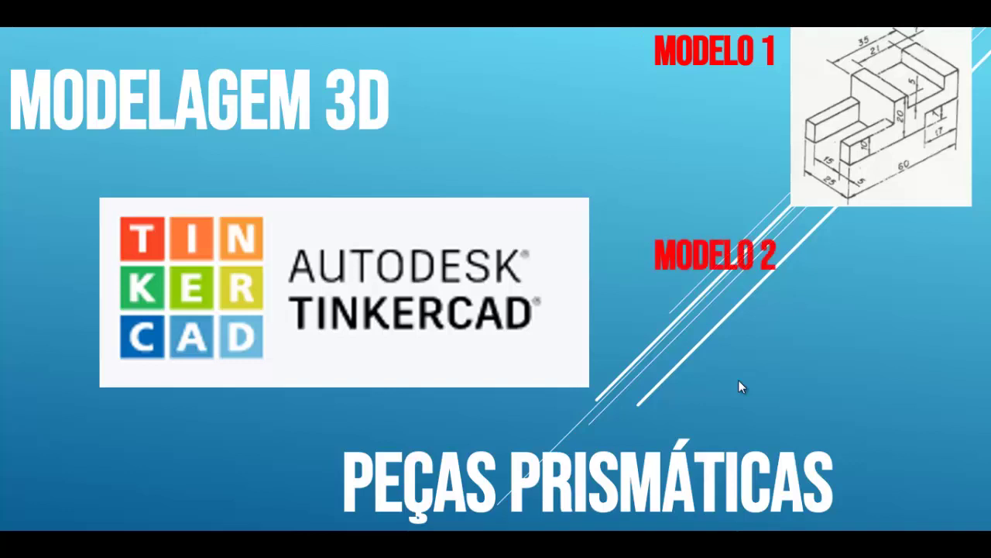
left_click(738, 380)
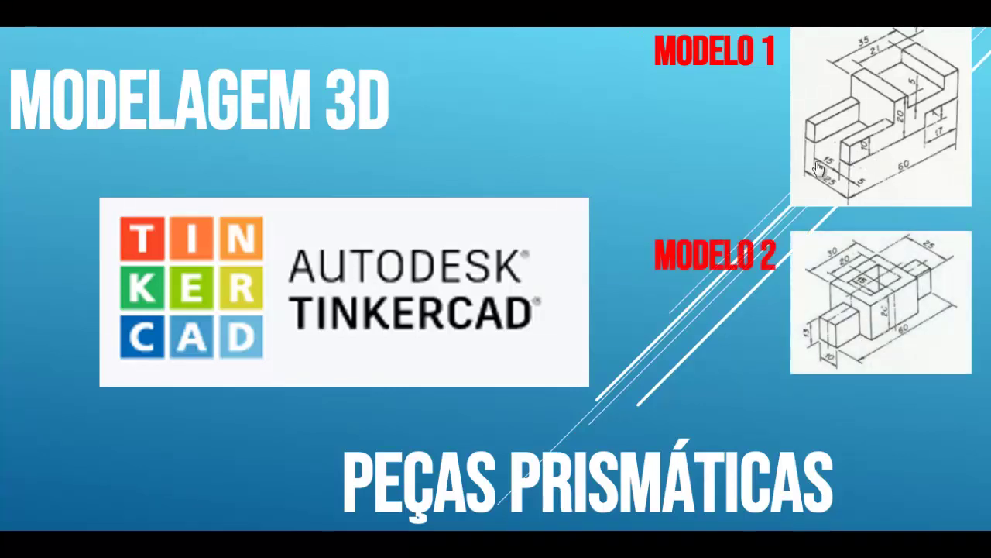
left_click(891, 164)
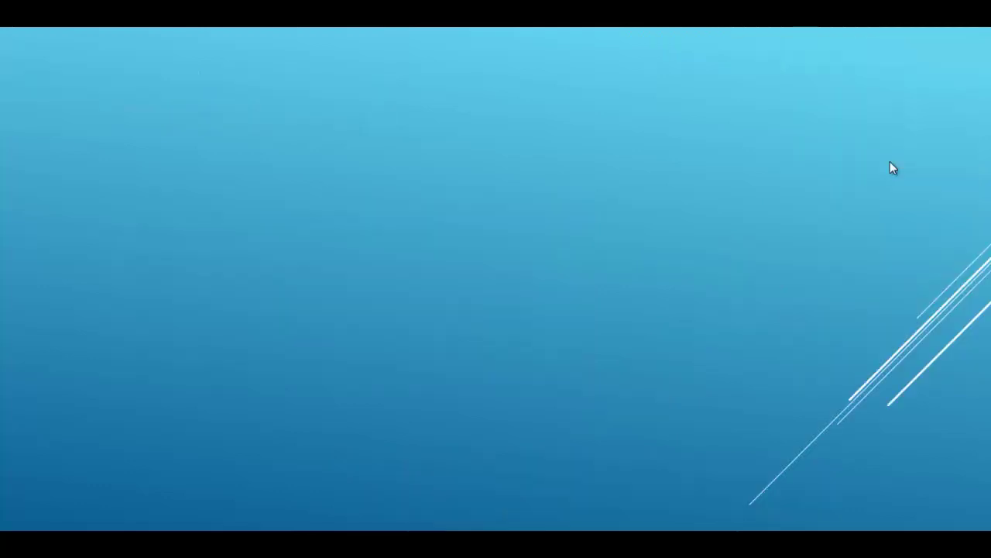
Step: Reveal the Modelo 1 isometric drawing with its 60, 35 and 20 measurements
left_click(703, 178)
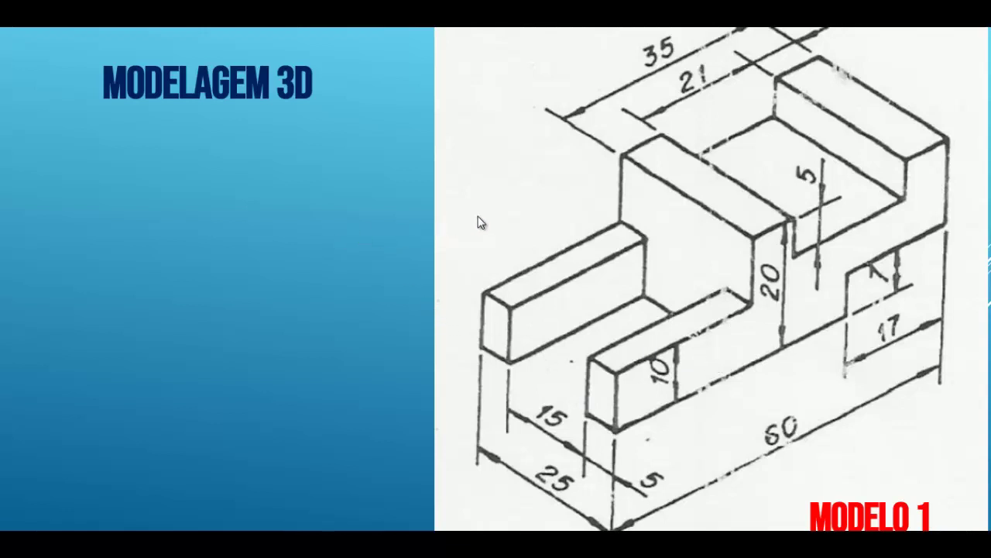
Step: Reveal the slide's list of blocks needed for the model
left_click(518, 212)
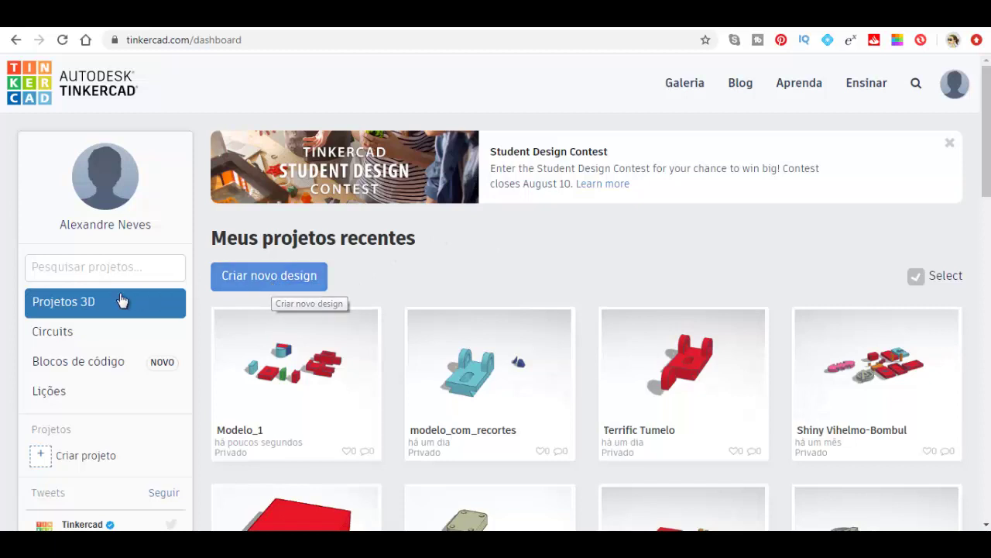
Step: Create a new blank design from the Tinkercad dashboard
left_click(255, 283)
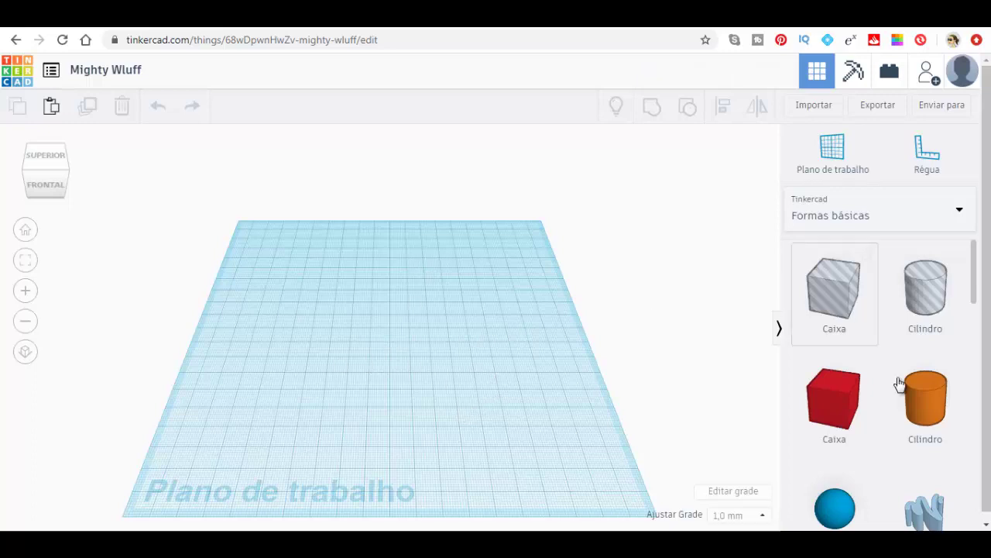
Step: Place a red box on the workplane and set its footprint to 5 × 25 mm
left_click(849, 407)
left_click(419, 383)
left_click(417, 385)
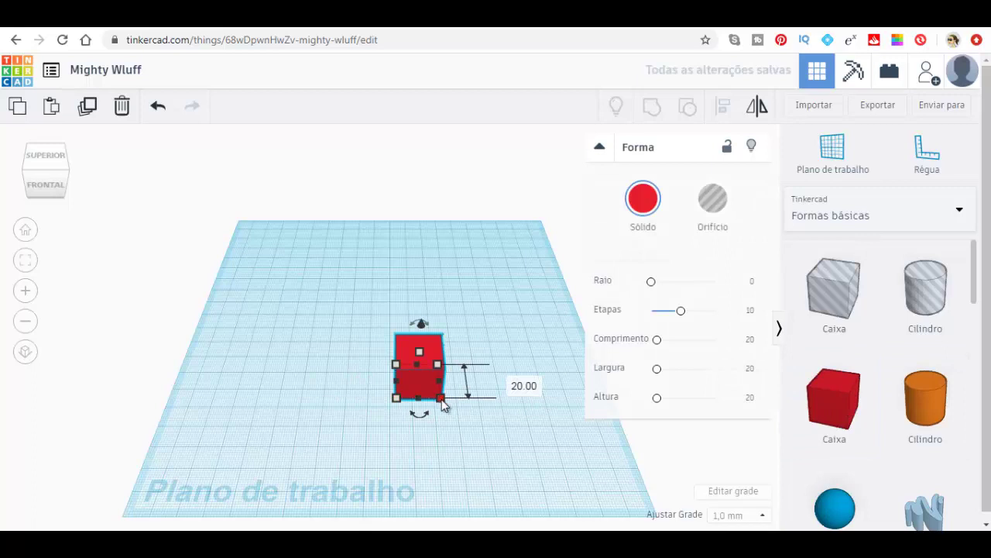
left_click(439, 398)
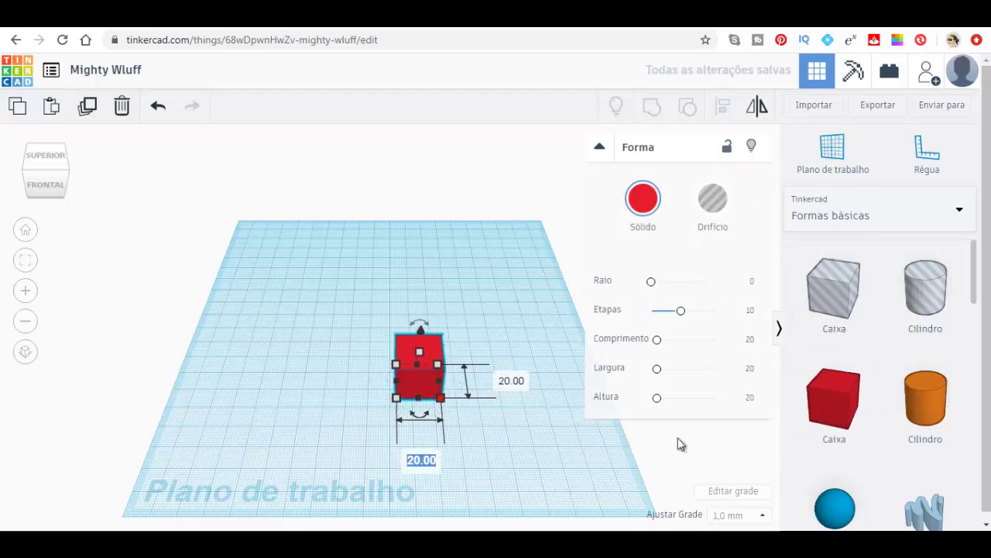
type("5")
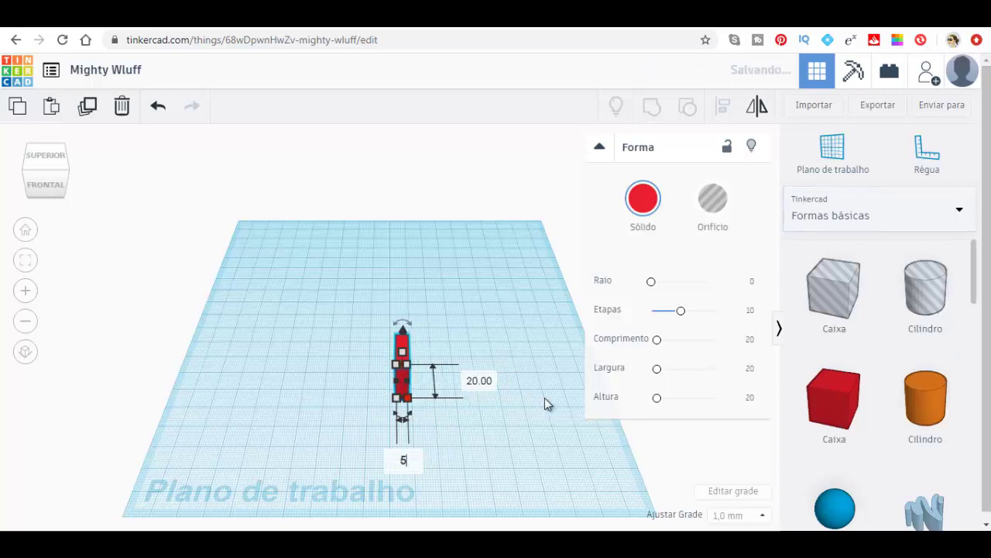
left_click(485, 384)
type("2")
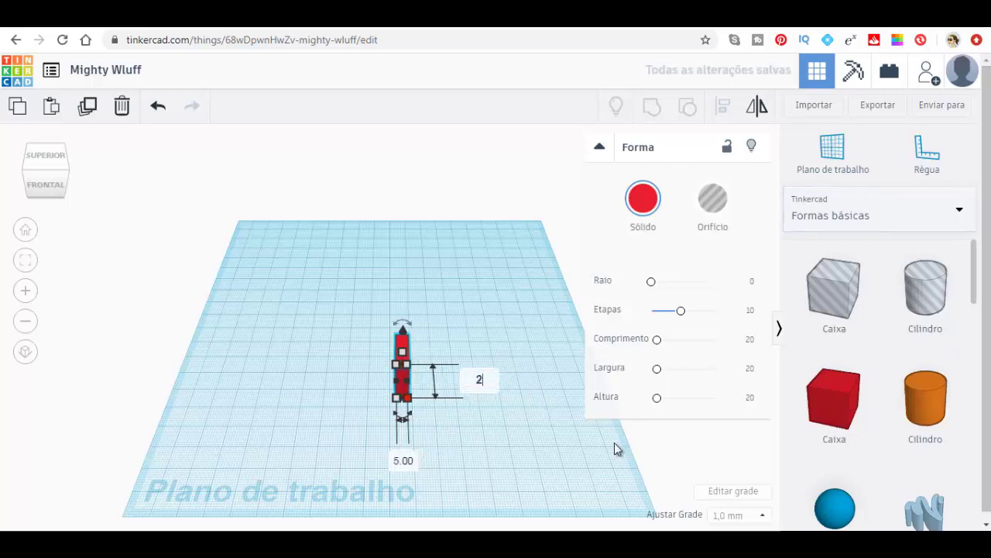
type("5")
key("Return")
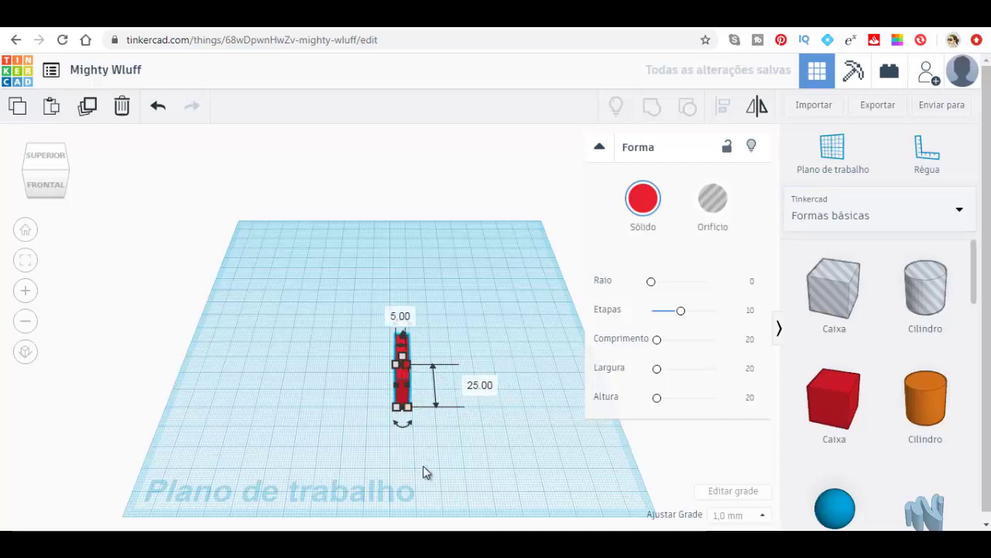
Step: In an isometric view, set the box's height to 10 mm
left_click(64, 176)
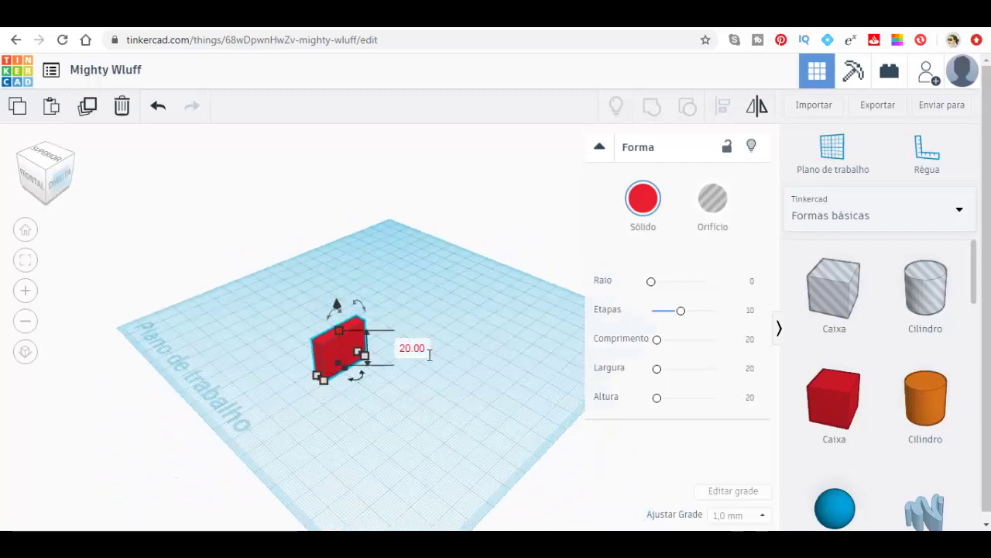
left_click(412, 347)
type("10")
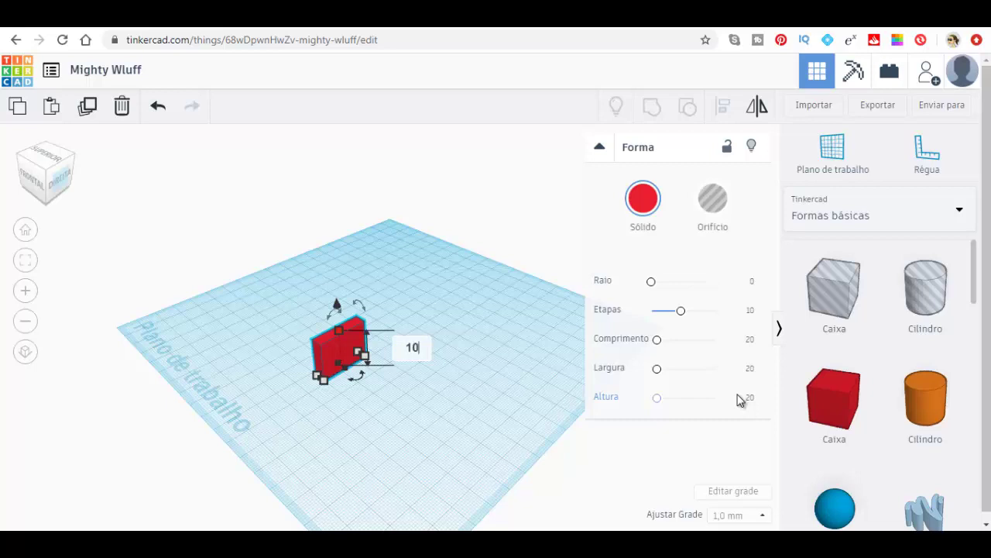
key("Return")
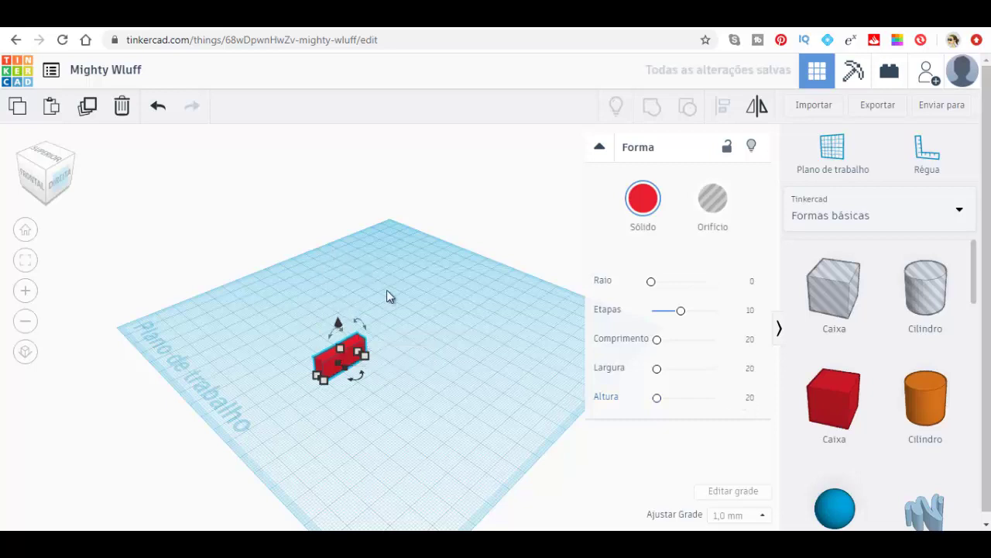
left_click(425, 342)
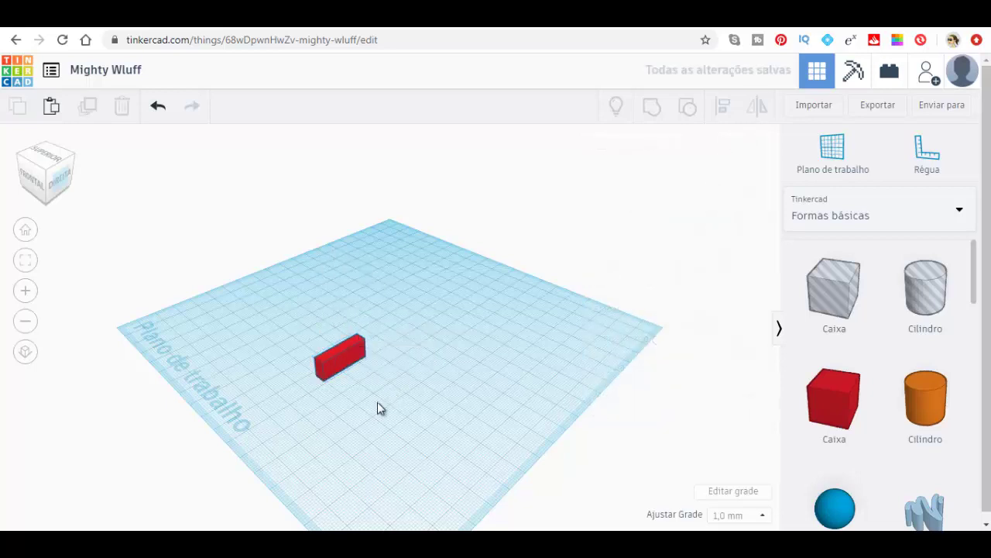
Step: Collapse the shape properties panel and switch the shape library to Coleção de peças
left_click(344, 363)
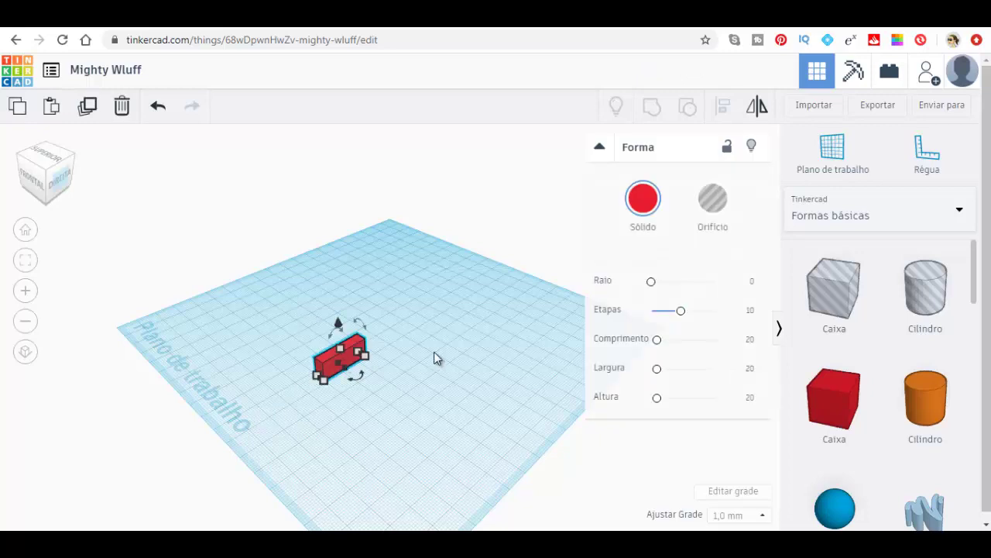
left_click(599, 147)
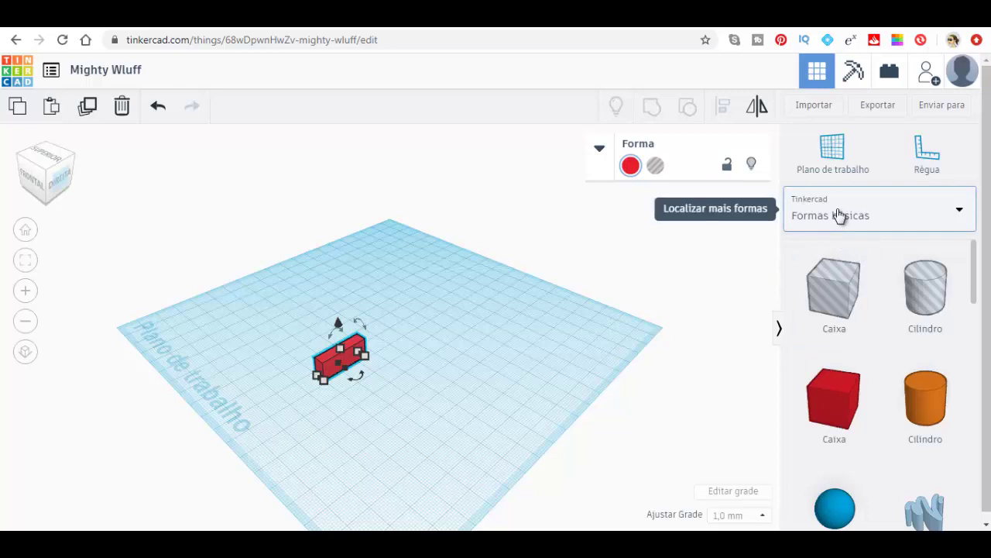
left_click(841, 215)
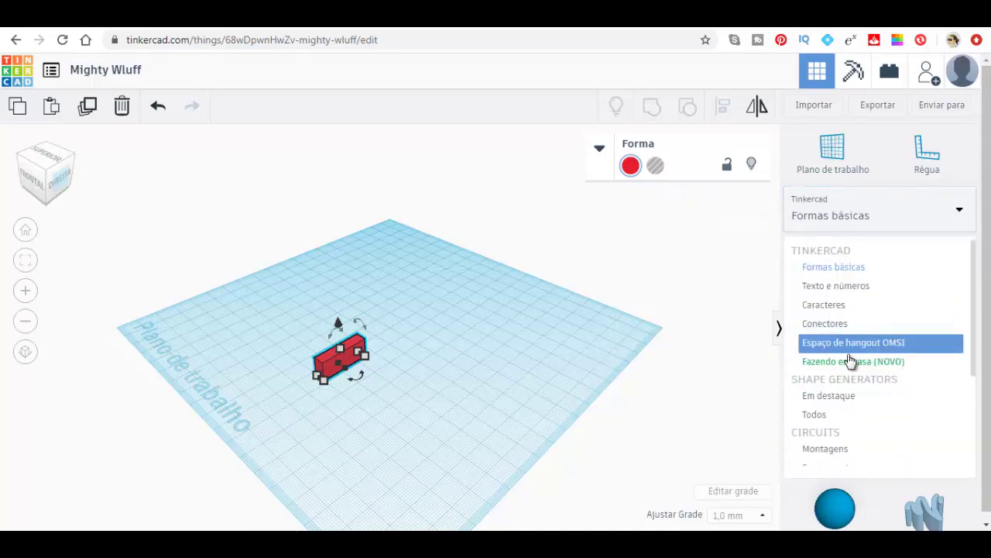
scroll(835, 377, "down", 3)
scroll(833, 403, "down", 1)
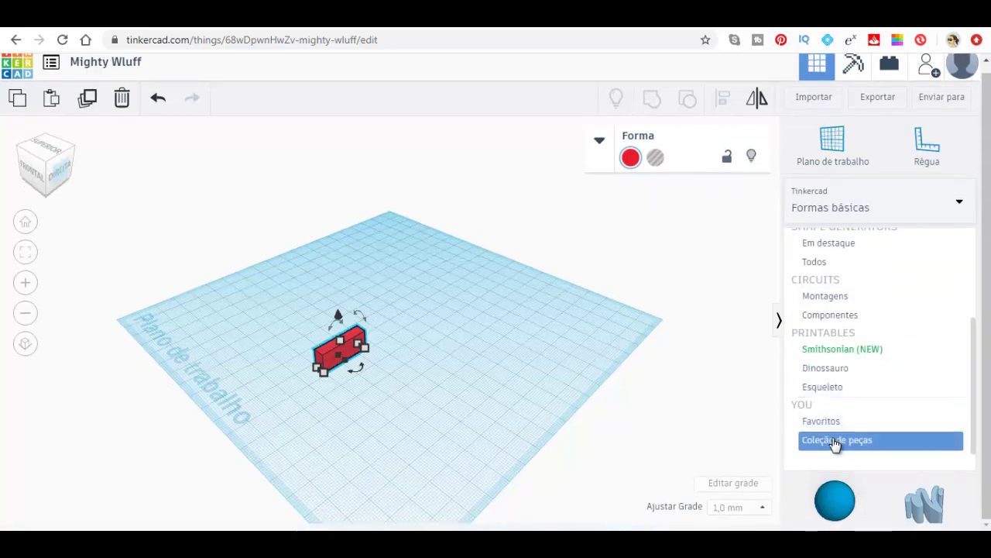
left_click(835, 441)
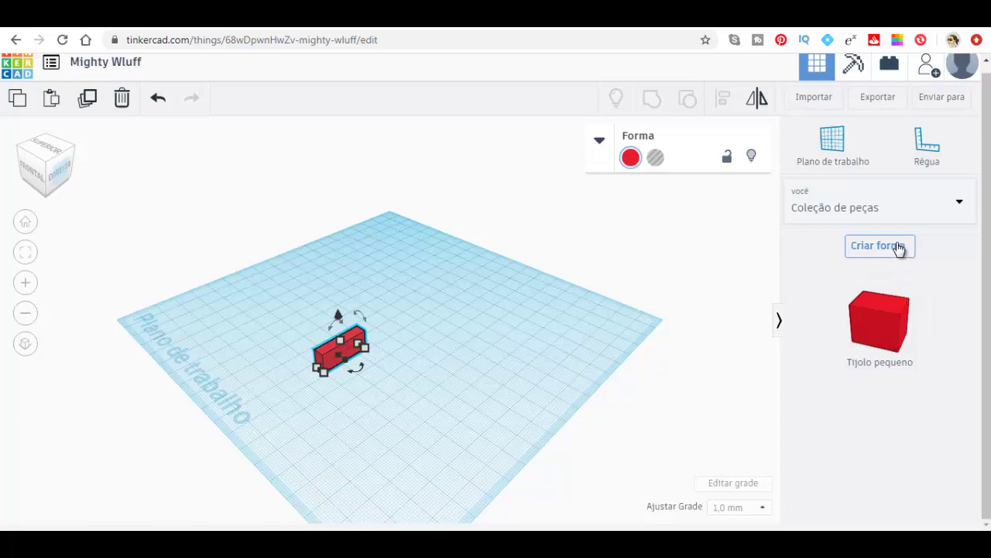
Step: Save the block as a dark blue custom part named 'Tijolo básico'
left_click(883, 252)
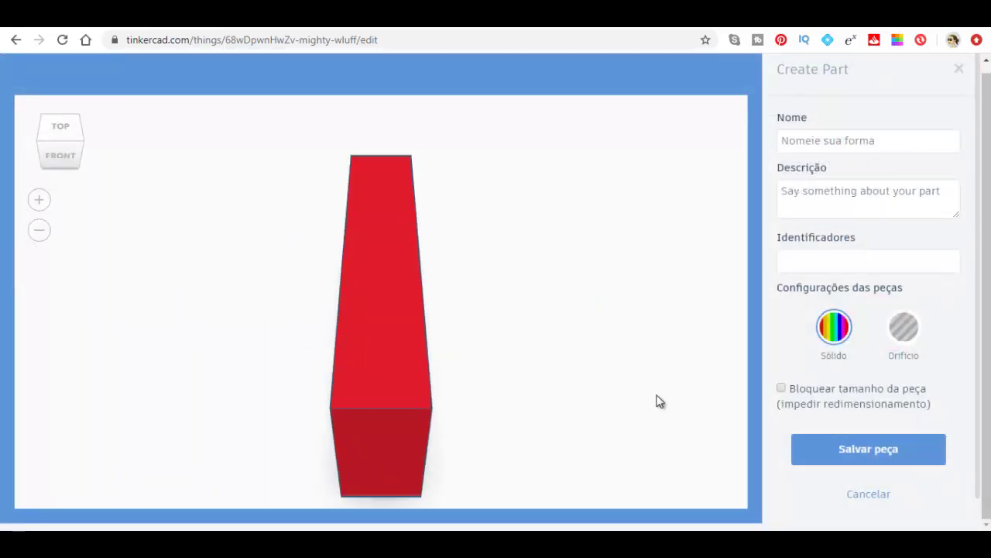
left_click(888, 139)
type("Tijolo básico")
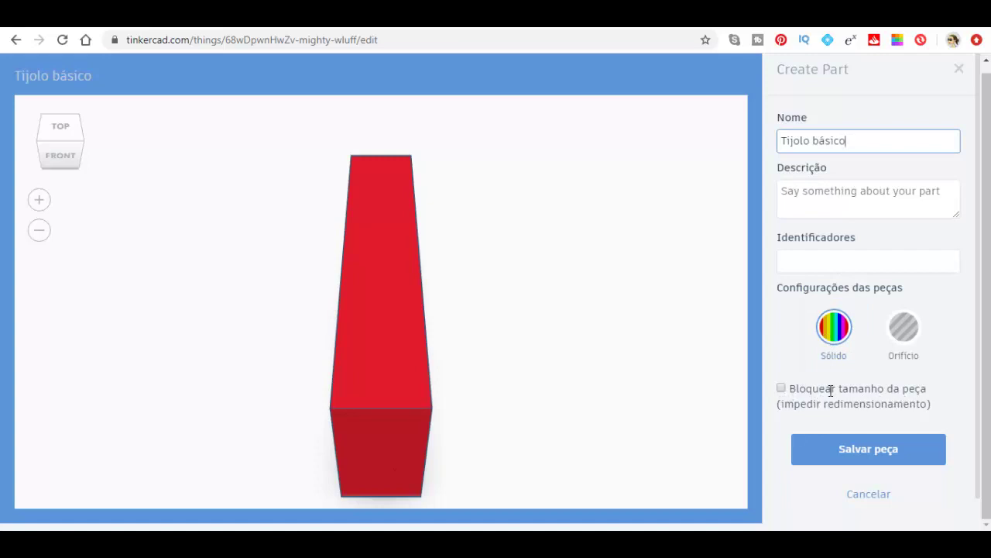
left_click(834, 335)
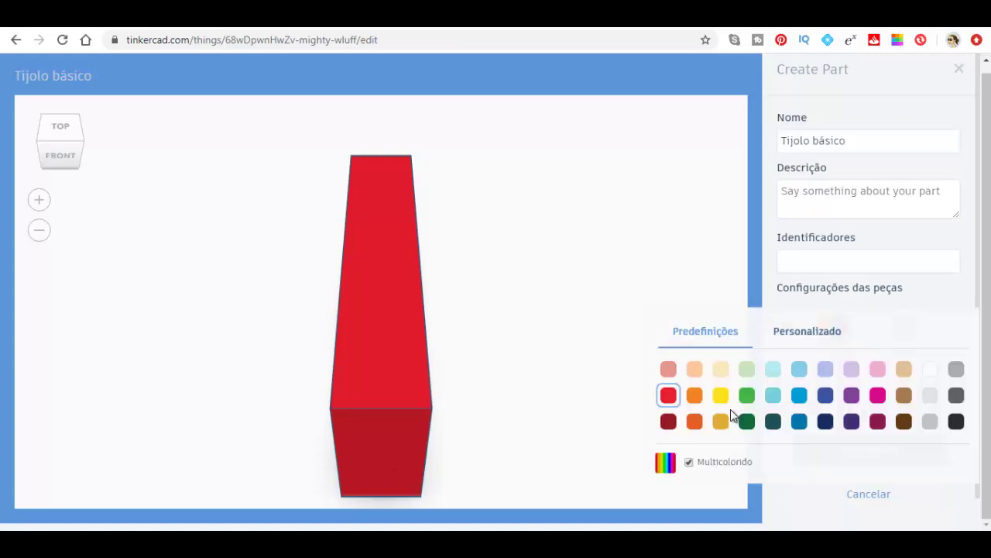
left_click(826, 397)
left_click(930, 297)
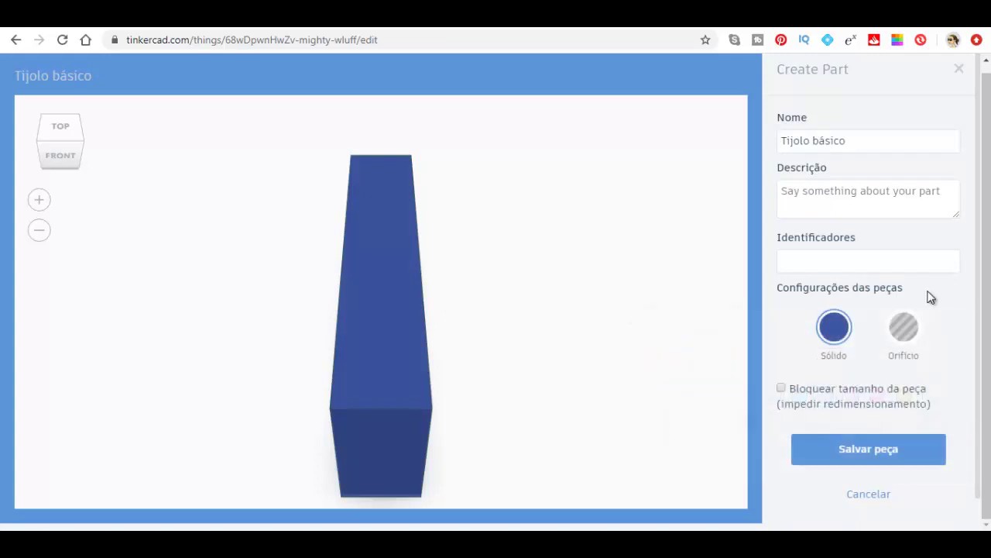
left_click(873, 453)
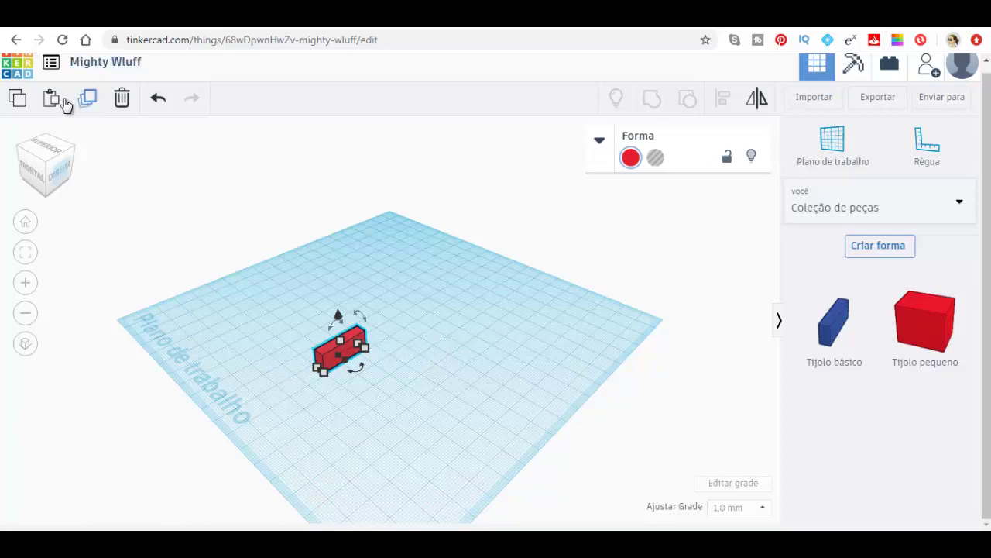
Step: Duplicate the small brick, nudge the copy left, and set its height to 20
left_click(87, 97)
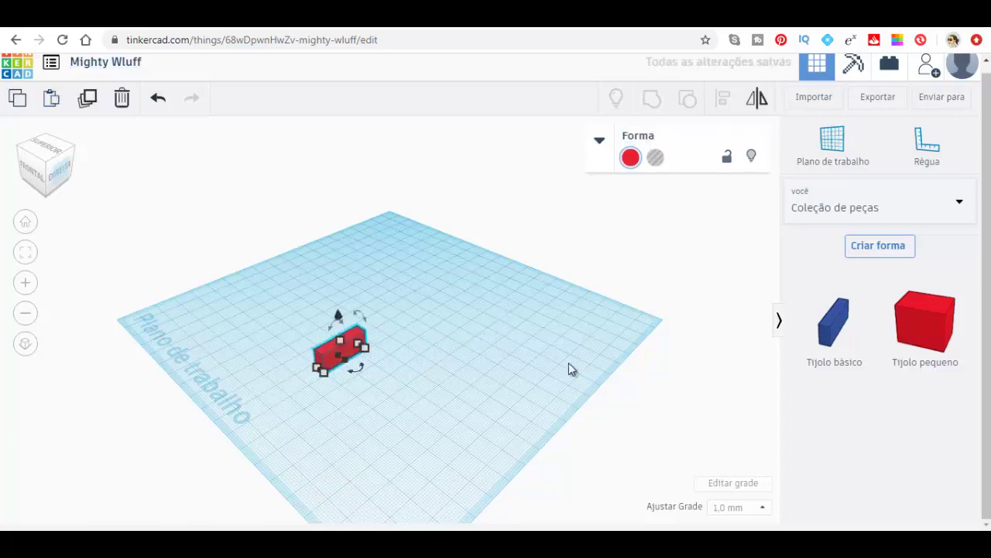
key("Left")
key("Left")
key("Left")
key("Left")
key("Left")
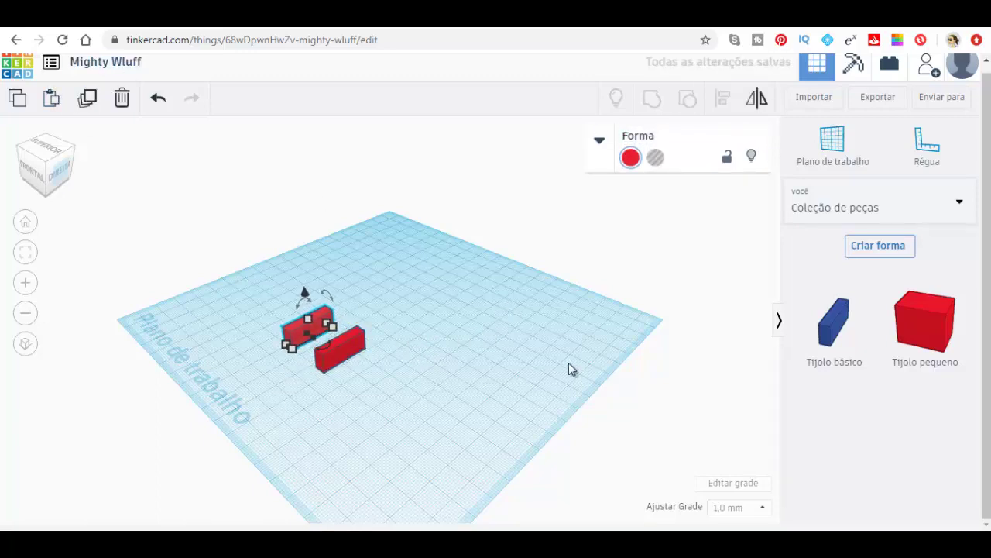
key("Left")
key("Left")
key("Left")
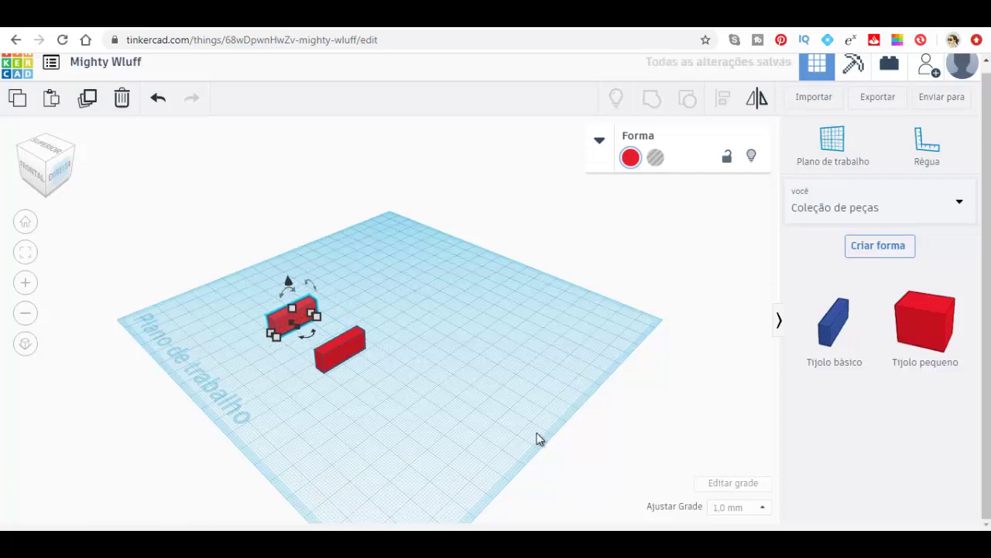
mouse_move(294, 312)
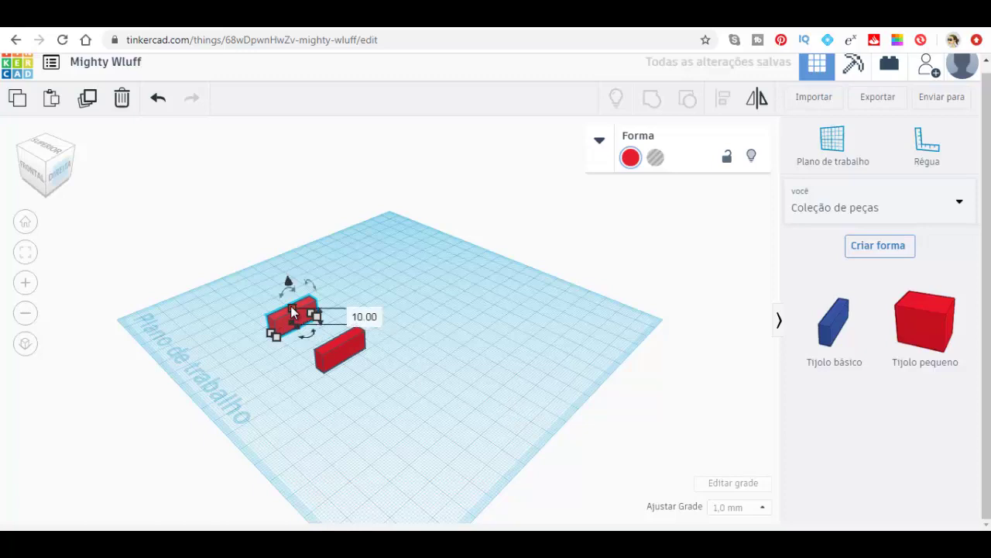
left_click(362, 317)
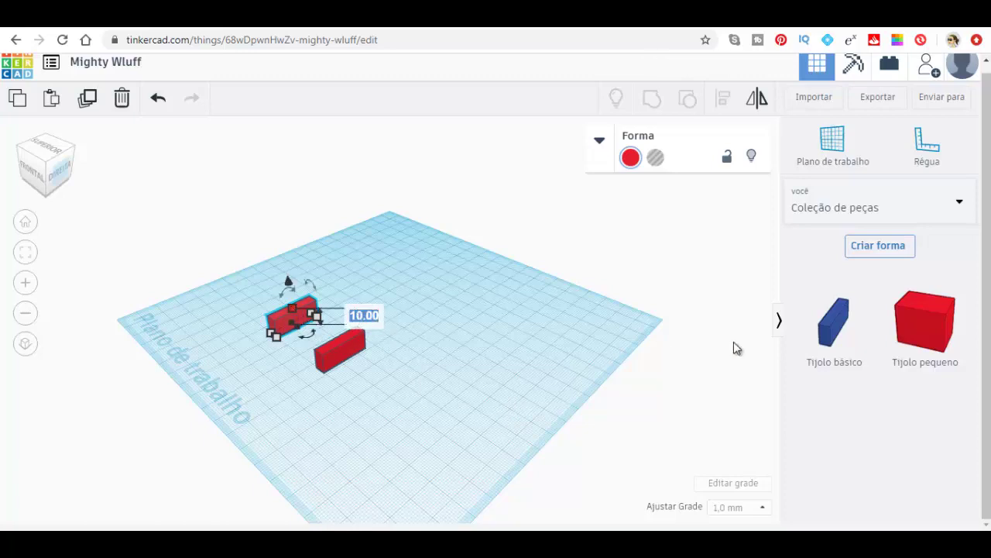
type("20")
key("Return")
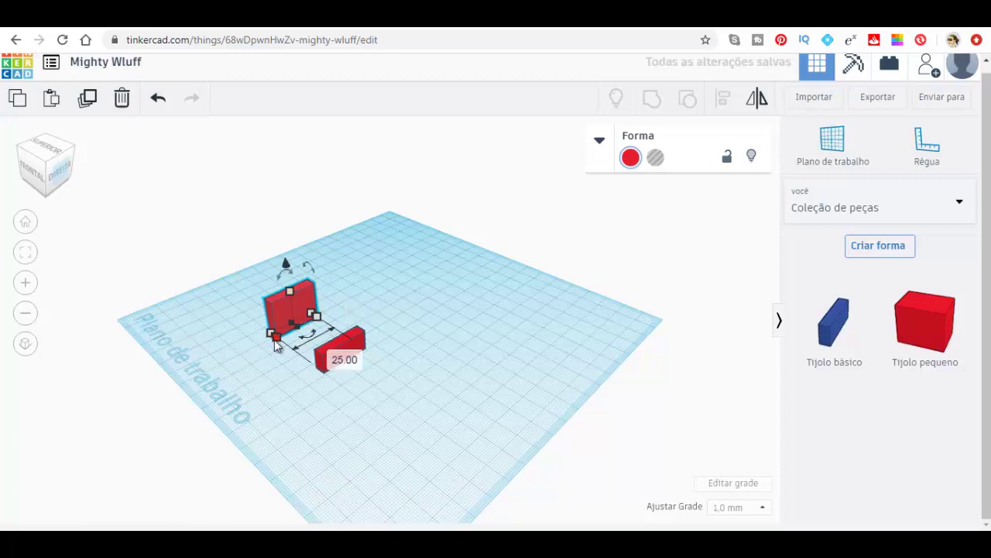
Step: Set the copy's width to 25 and length to 35, then move it toward the workplane centre
mouse_move(276, 335)
left_click(208, 367)
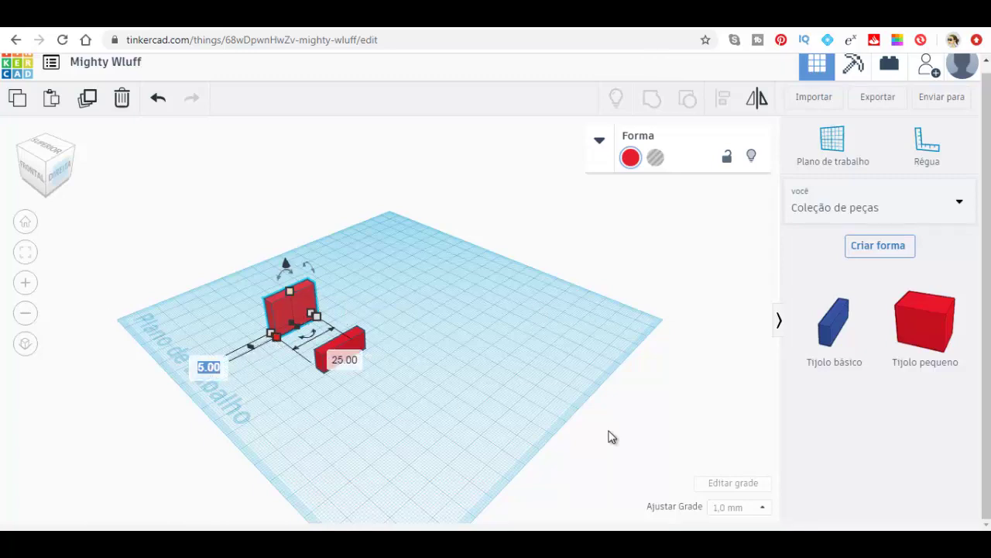
type("25")
key("Return")
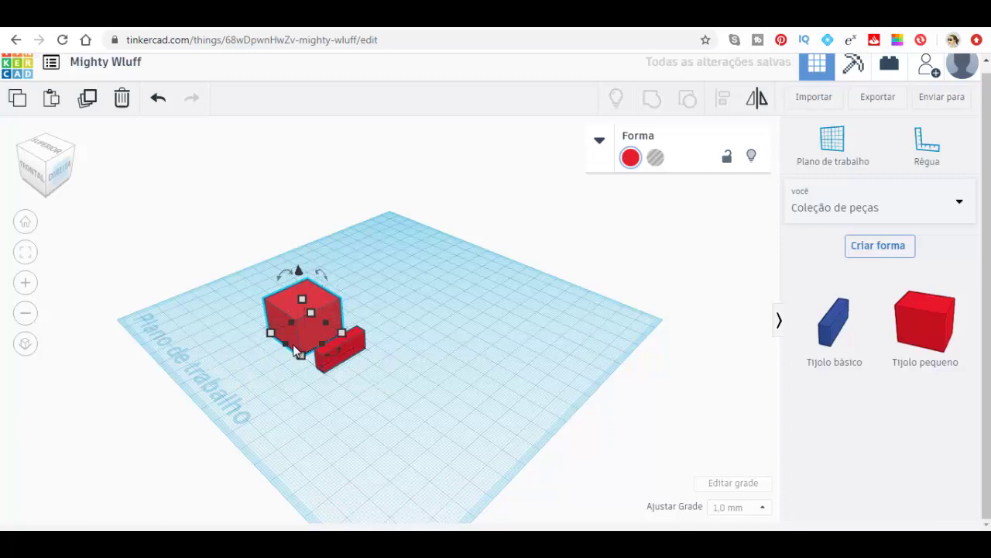
left_click_drag(297, 351, 281, 343)
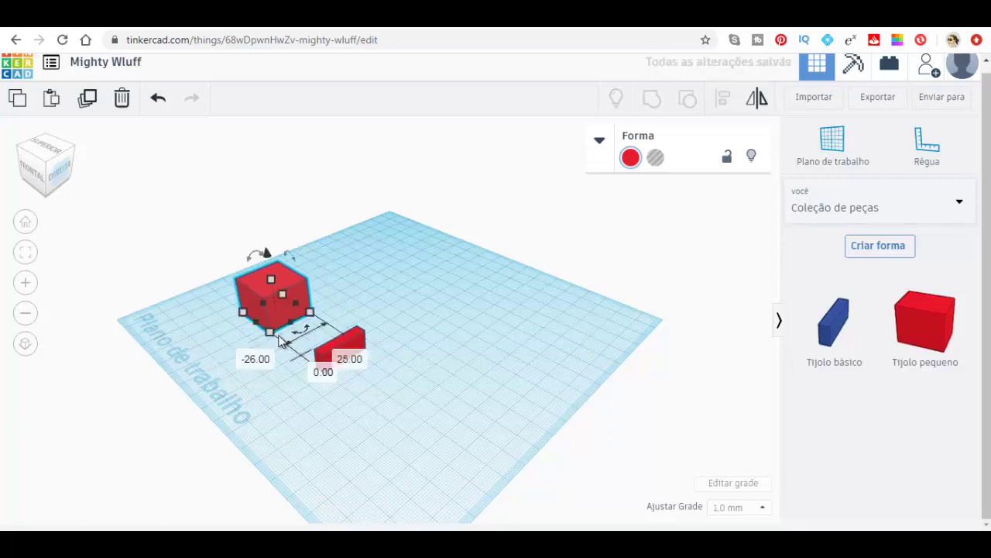
left_click(355, 354)
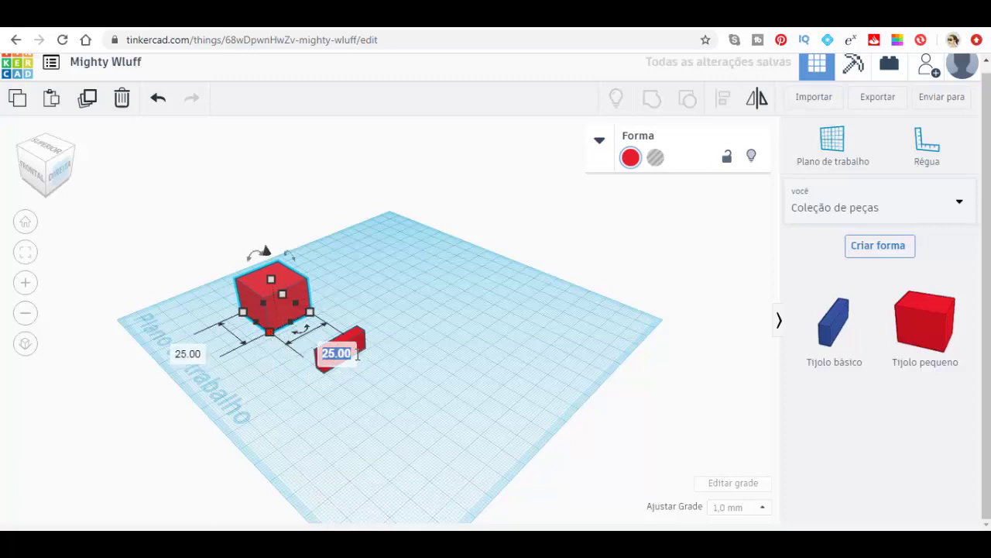
type("35")
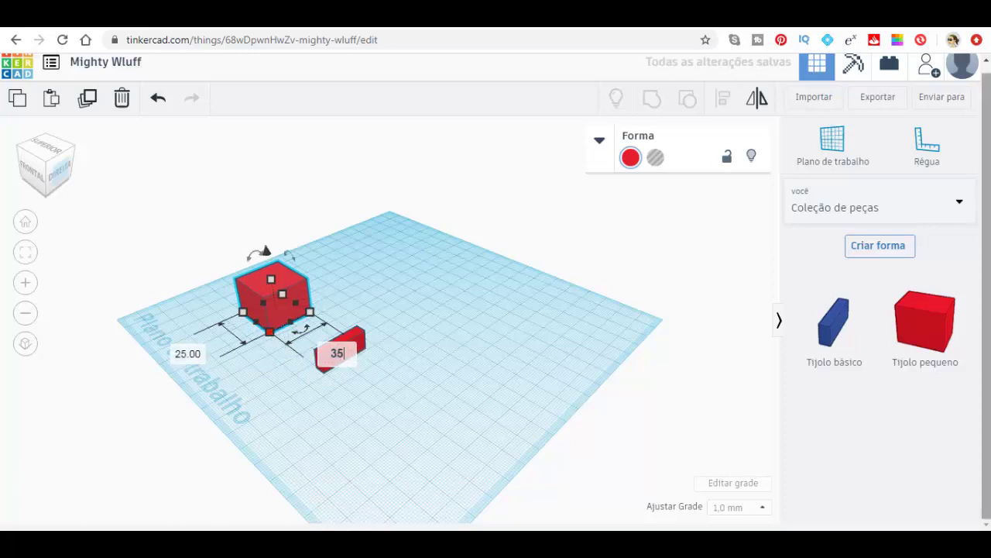
key("Return")
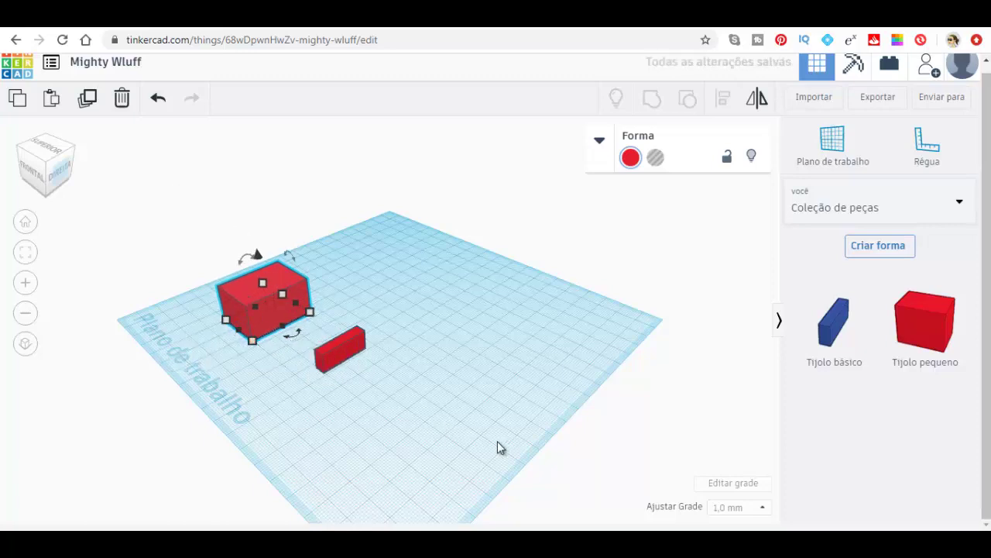
left_click_drag(262, 313, 413, 304)
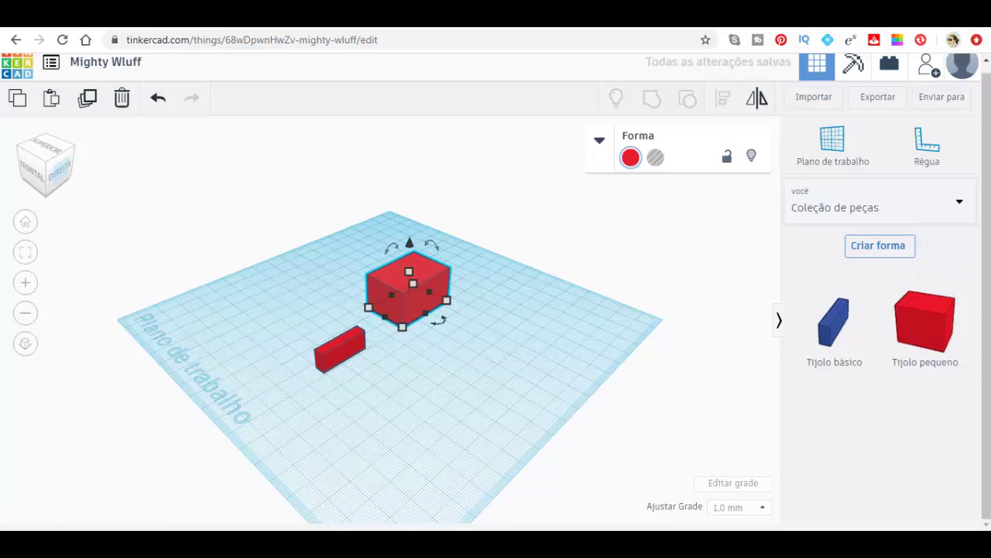
Step: Duplicate the small red brick and nudge the copy right and up
left_click(362, 354)
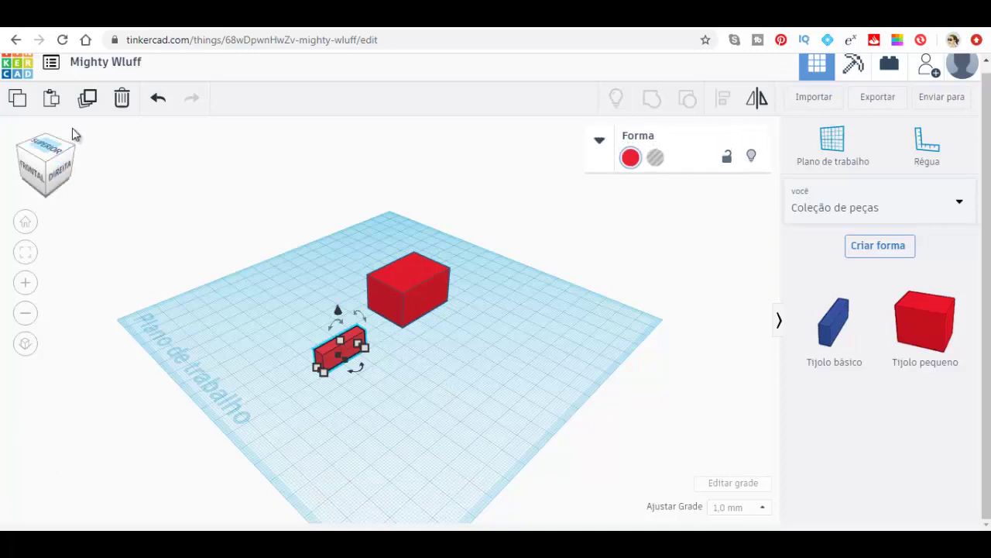
left_click(87, 98)
left_click(474, 369)
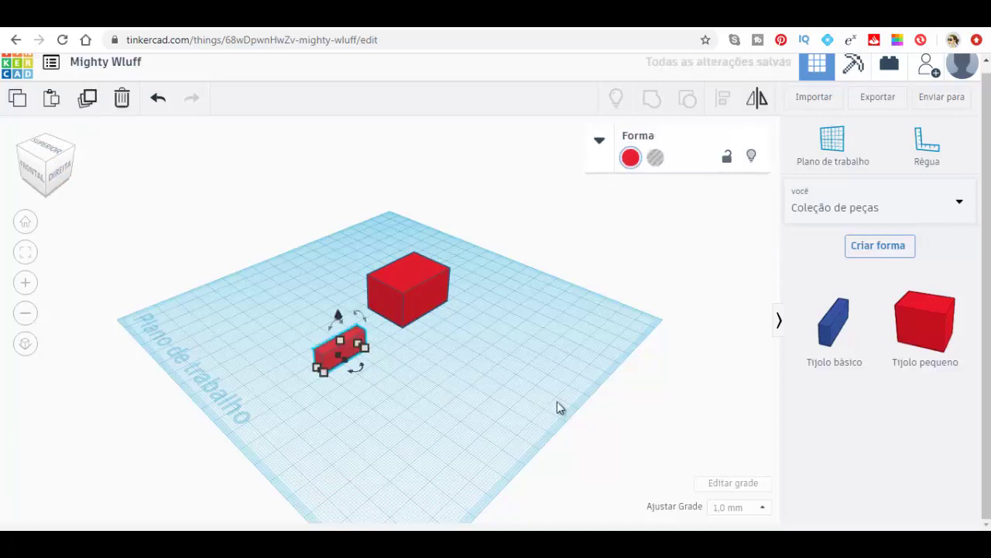
key("Right")
key("Right")
key("Right")
key("Right")
key("Right")
key("Right")
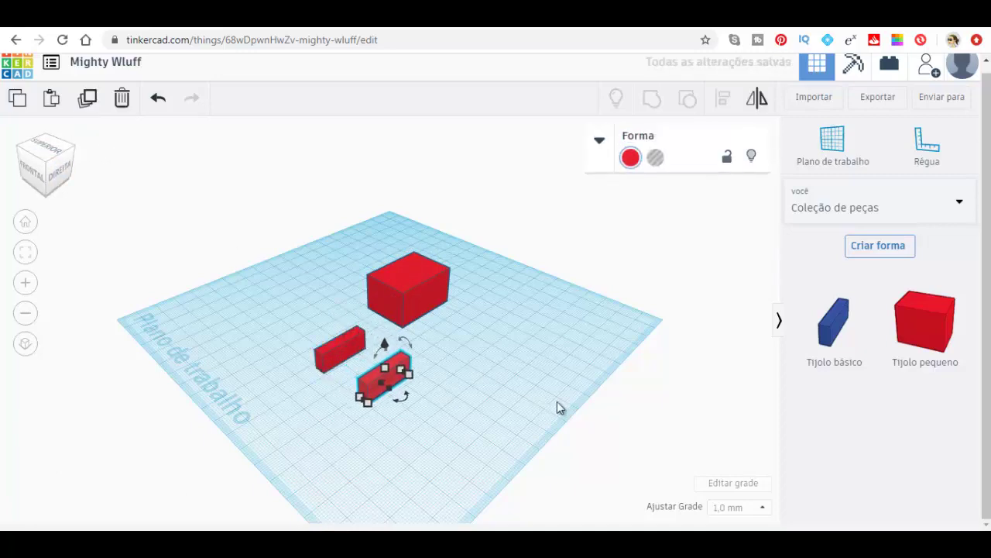
key("Right")
key("Right")
key("Right")
key("Up")
key("Up")
key("Up")
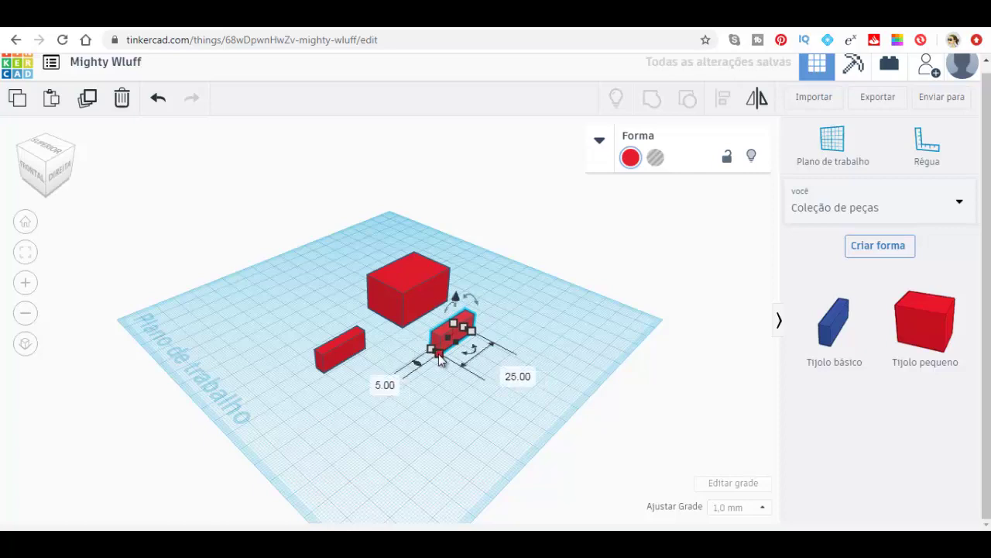
Step: Resize the copy to 17 × 25 × 7 mm, set it against the large block, and make it a hole
left_click(515, 376)
type("17")
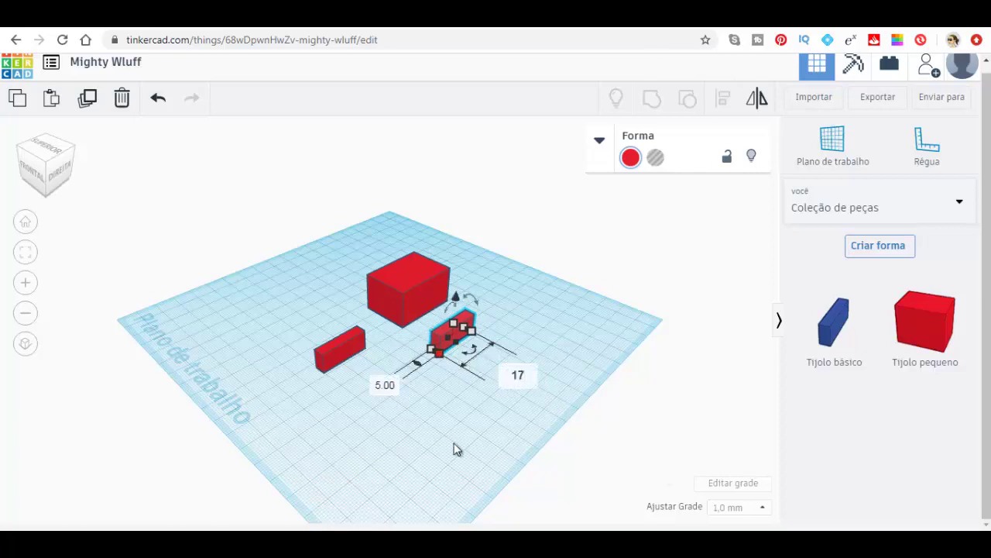
key("Return")
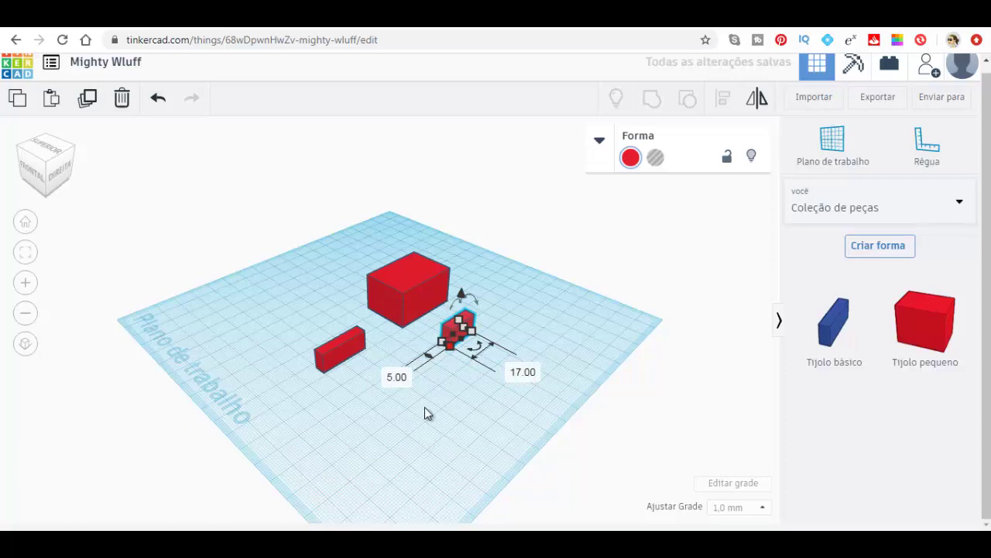
left_click(402, 377)
type("2")
type("5")
key("Return")
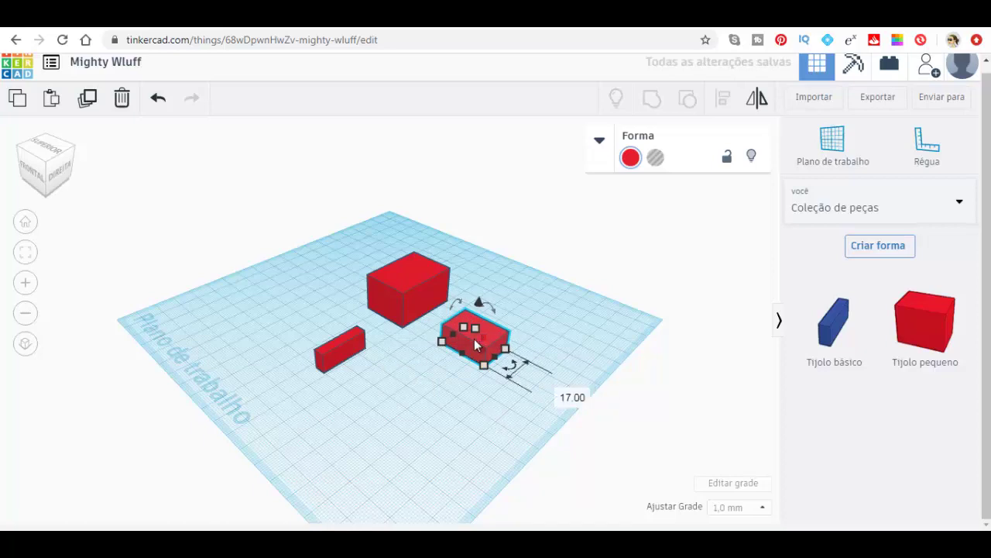
left_click(548, 339)
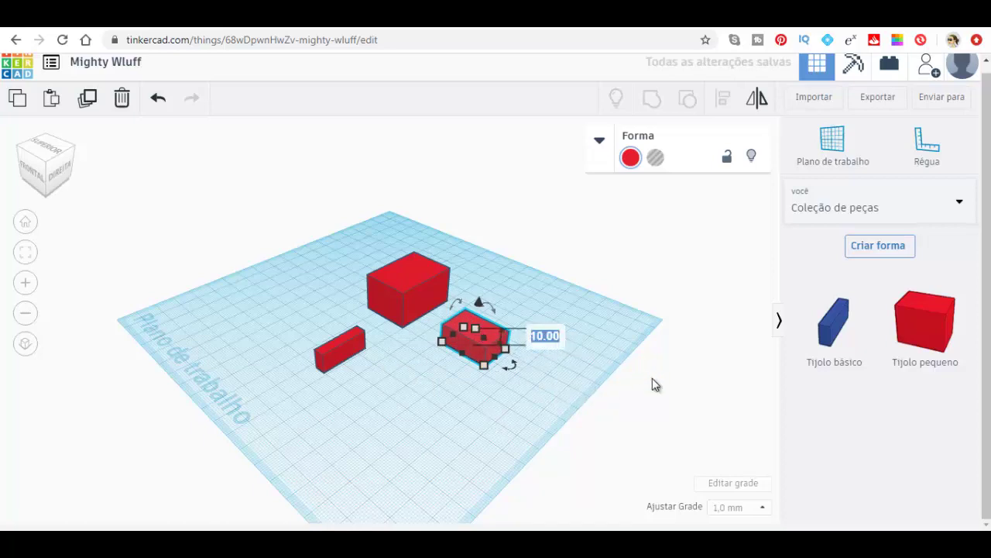
type("7")
key("Return")
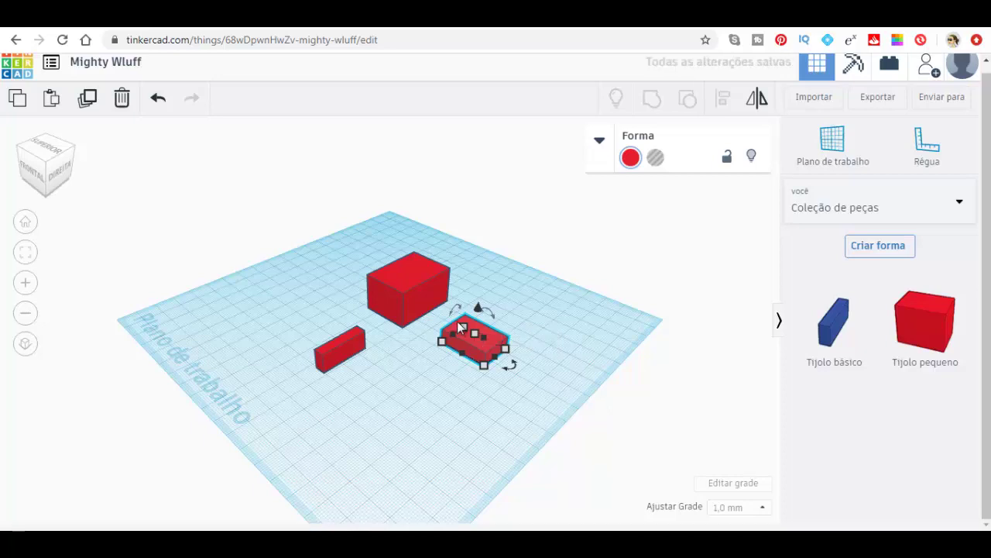
left_click_drag(468, 341, 459, 325)
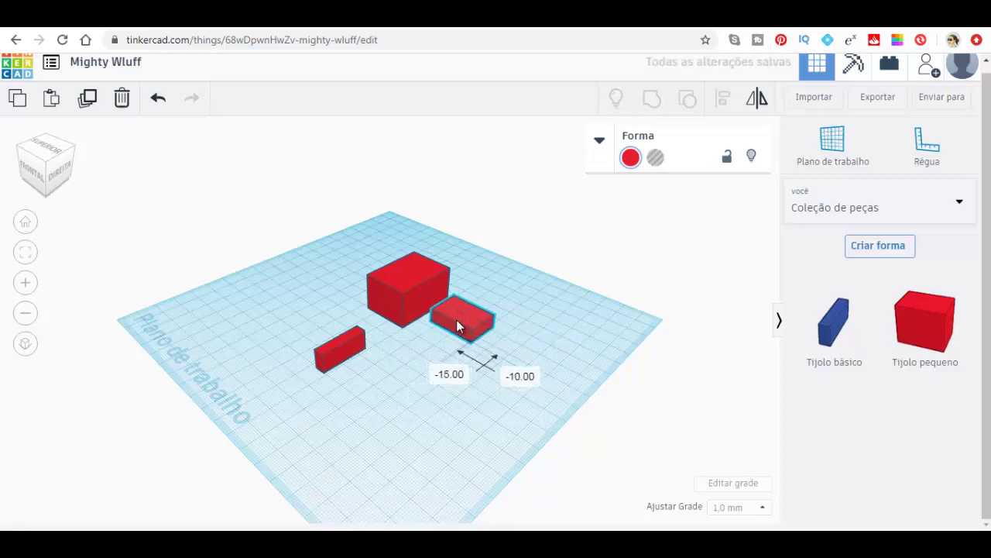
left_click(655, 158)
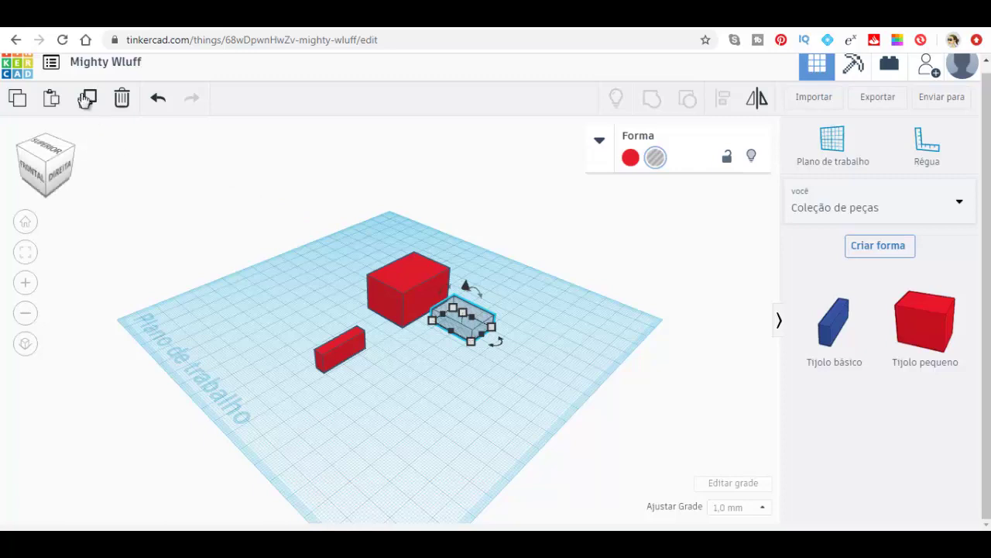
Step: Duplicate the hole block and shift the copy to the right
left_click(87, 98)
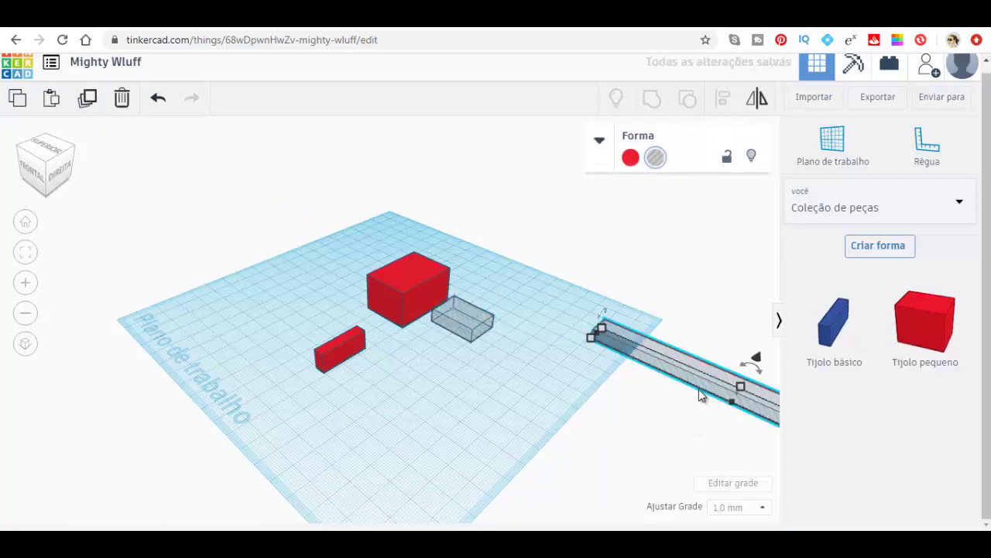
left_click(158, 98)
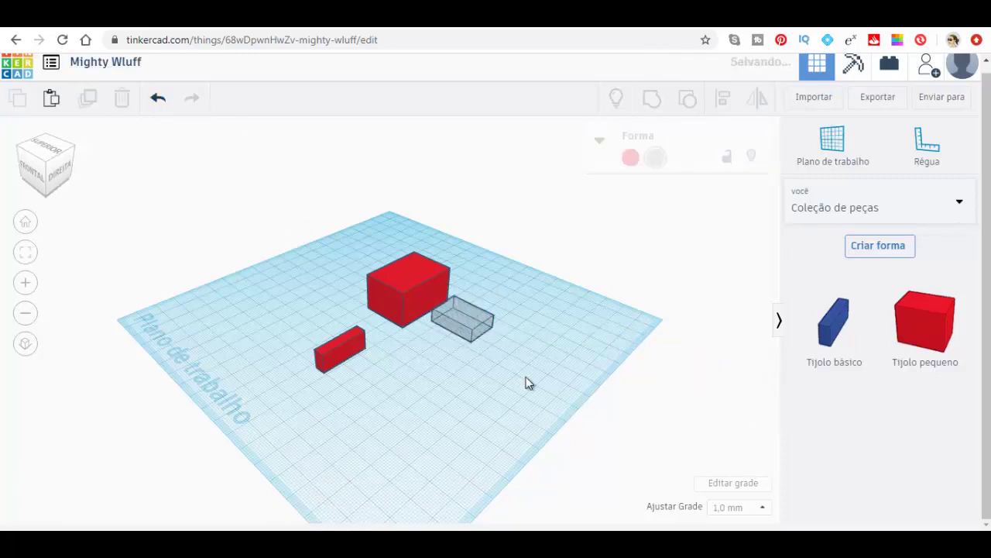
left_click(463, 312)
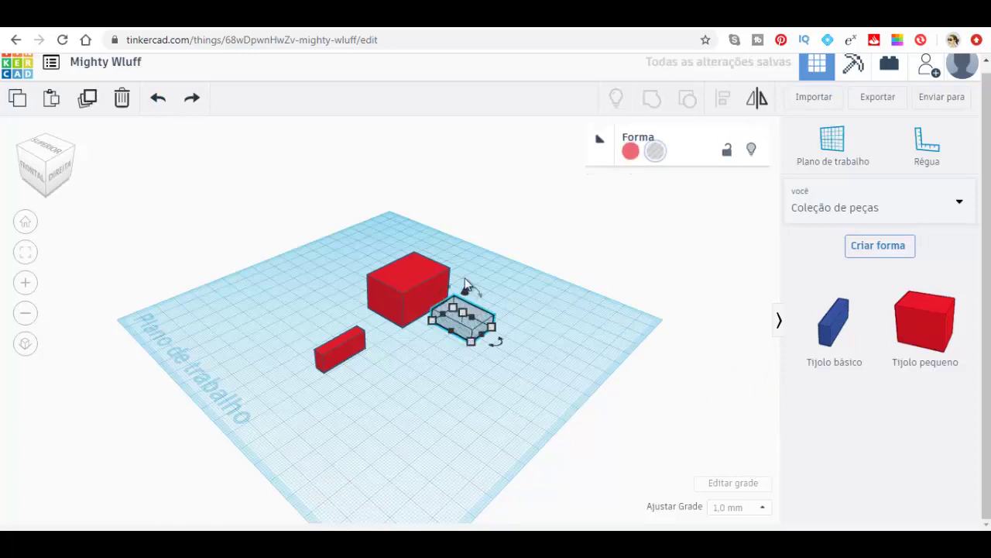
left_click(88, 97)
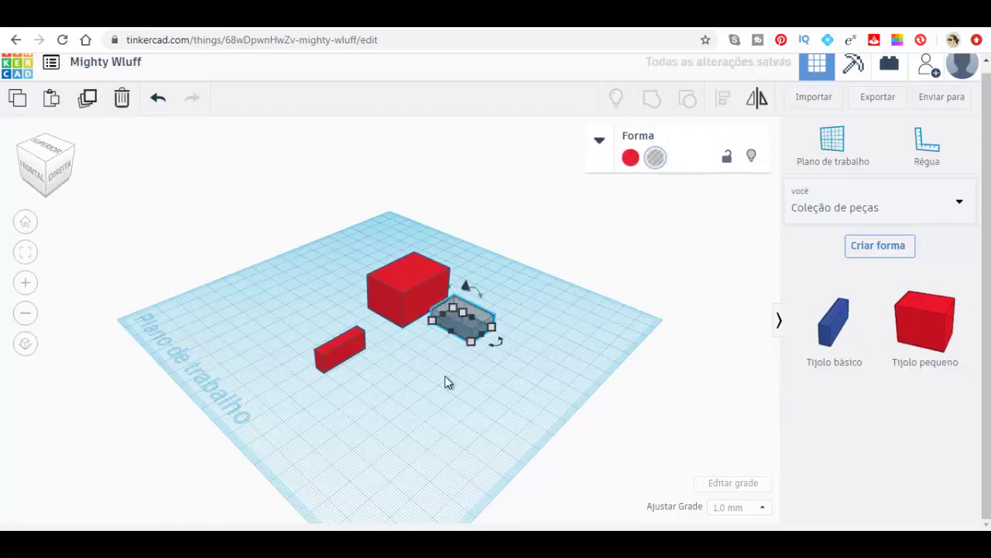
key("Right")
key("Right")
key("Right")
key("Right")
key("Right")
key("Right")
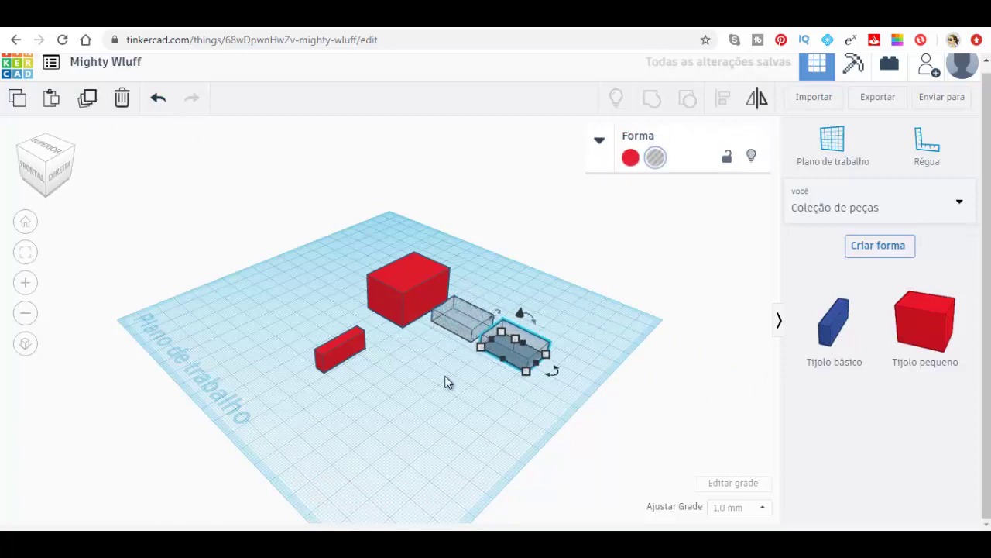
key("Right")
key("Right")
key("Right")
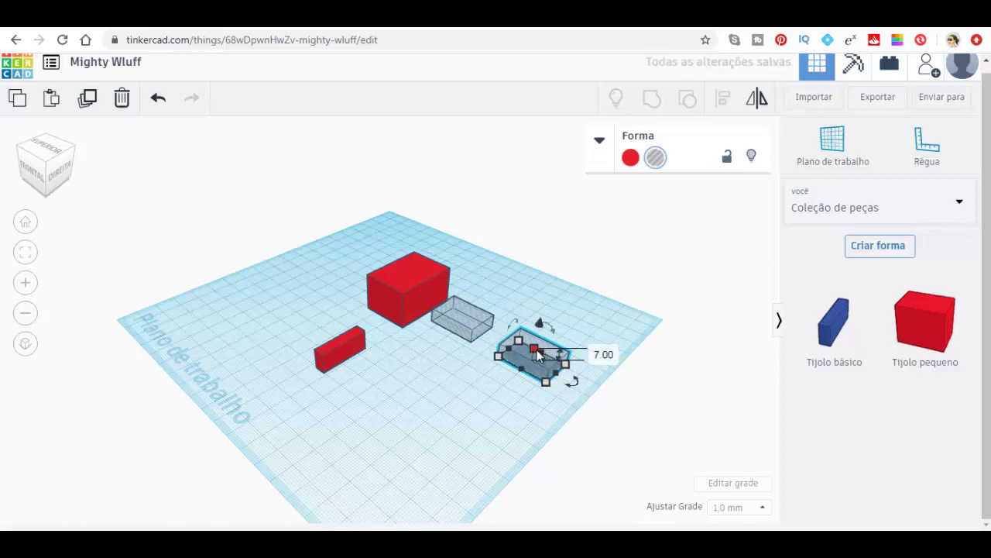
Step: Set the hole copy's height to 5 and change its width from 17 to 21
left_click(611, 356)
type("5")
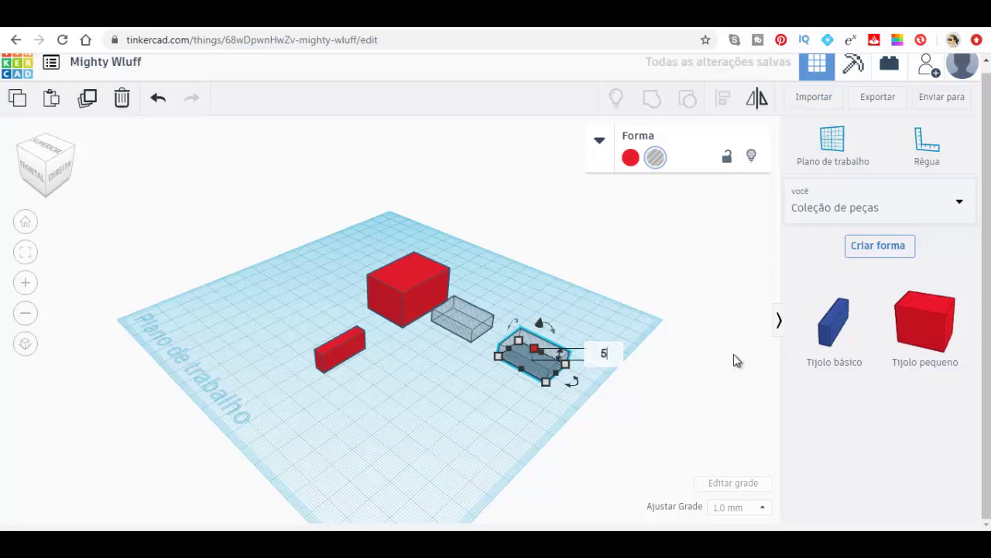
key("Return")
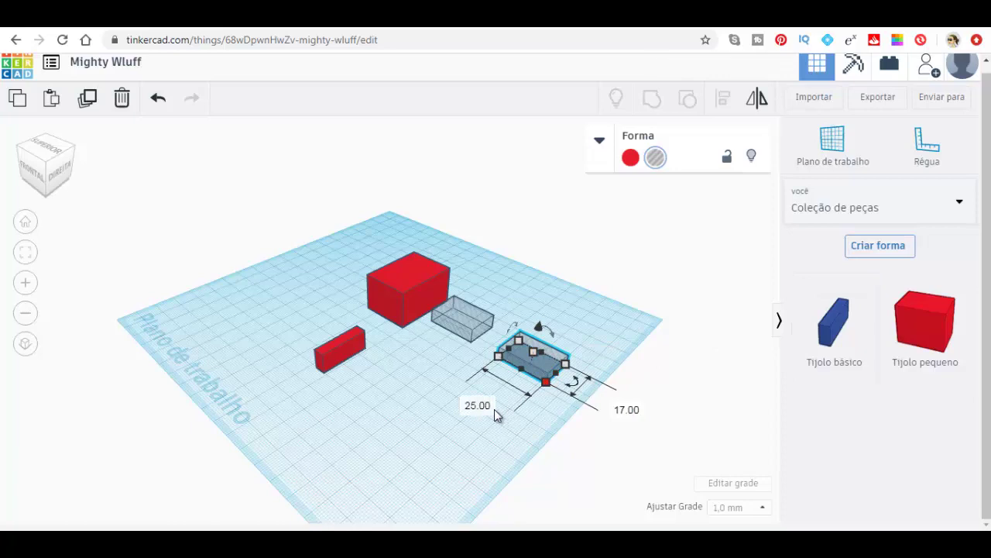
left_click(625, 408)
type("21")
key("Return")
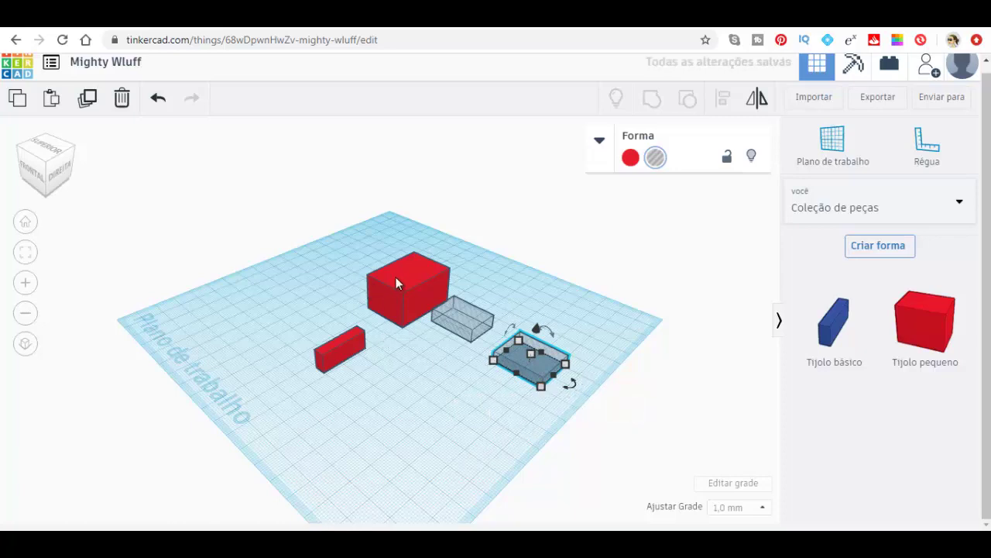
Step: Move the 25 by 21 hole box beside the large red block
left_click(541, 375)
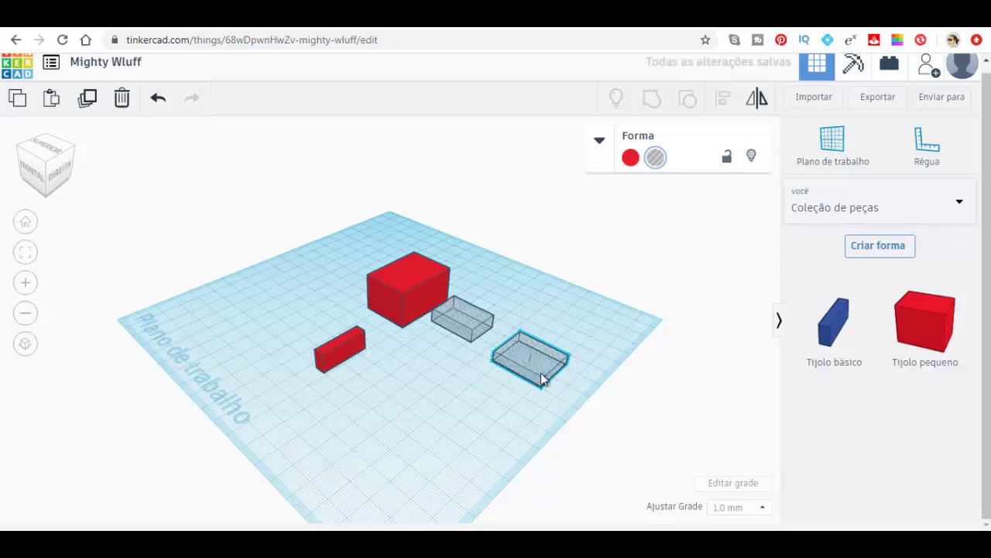
left_click_drag(540, 376, 517, 307)
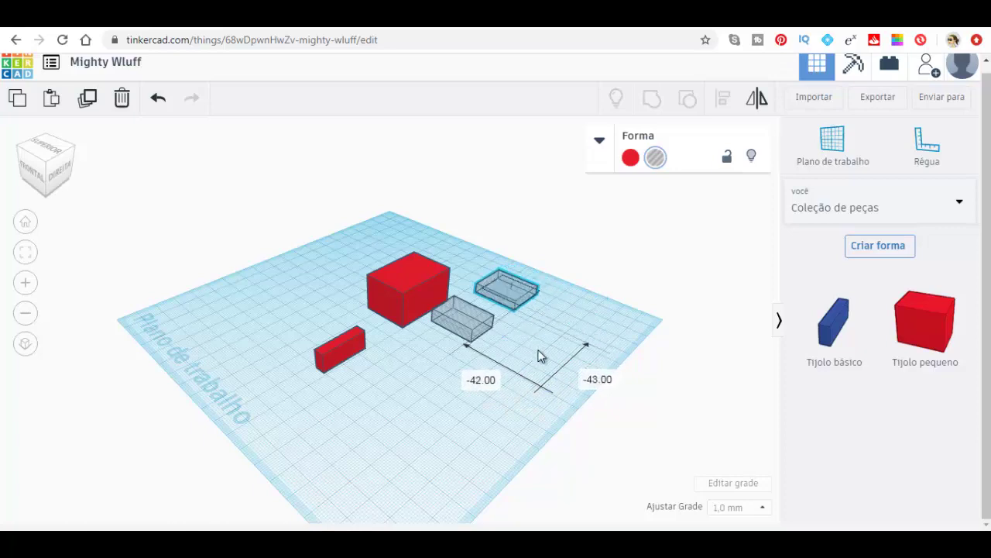
mouse_move(540, 357)
left_mouse_down()
mouse_move(380, 411)
mouse_move(429, 345)
mouse_move(429, 372)
left_mouse_up()
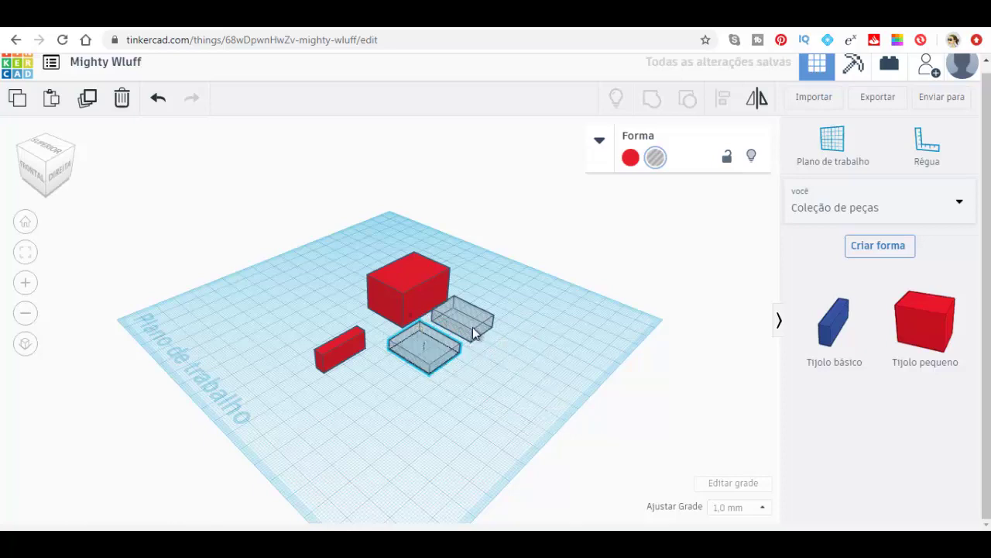
left_click(471, 328)
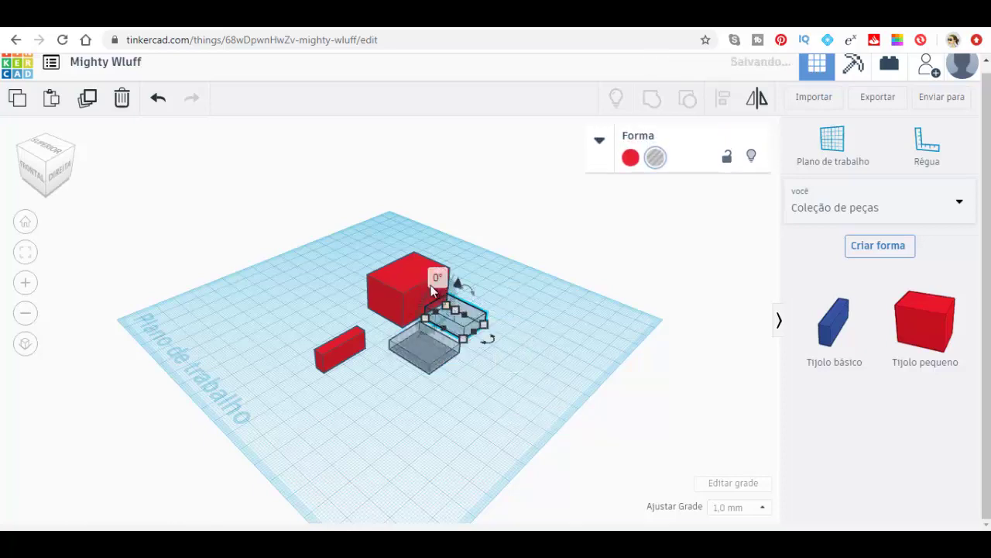
left_click(408, 293)
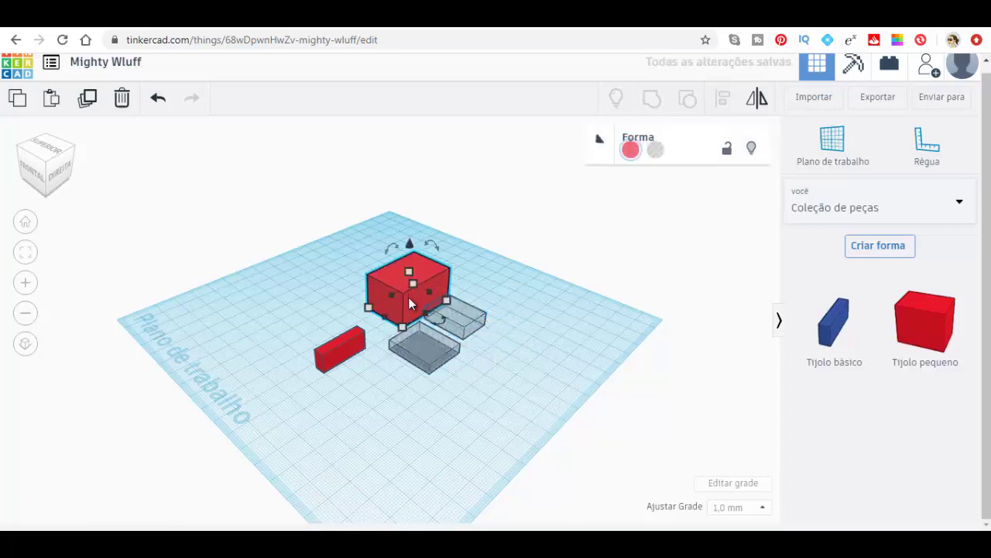
Step: In orthographic Right view, slide the hole flush with the red block's edge
left_click(62, 178)
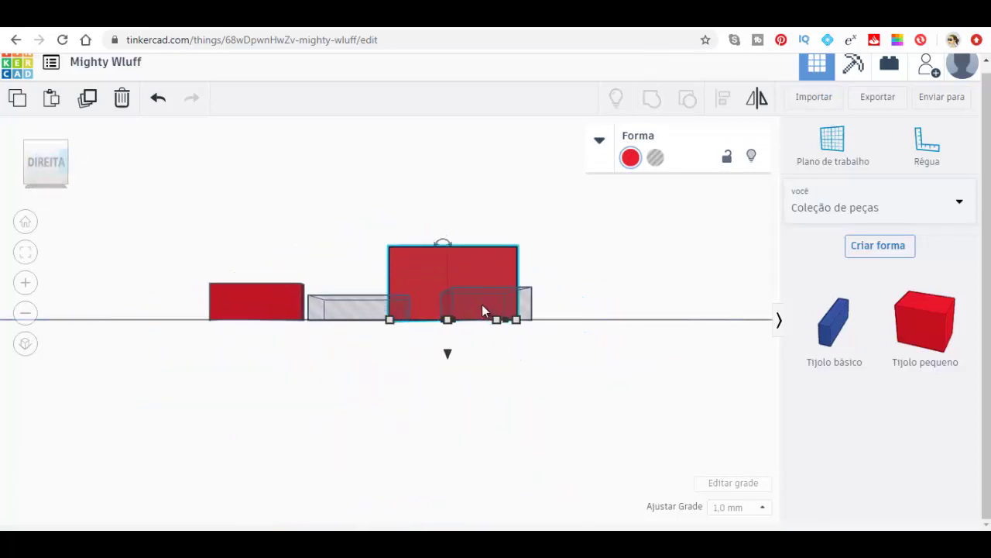
left_click(26, 345)
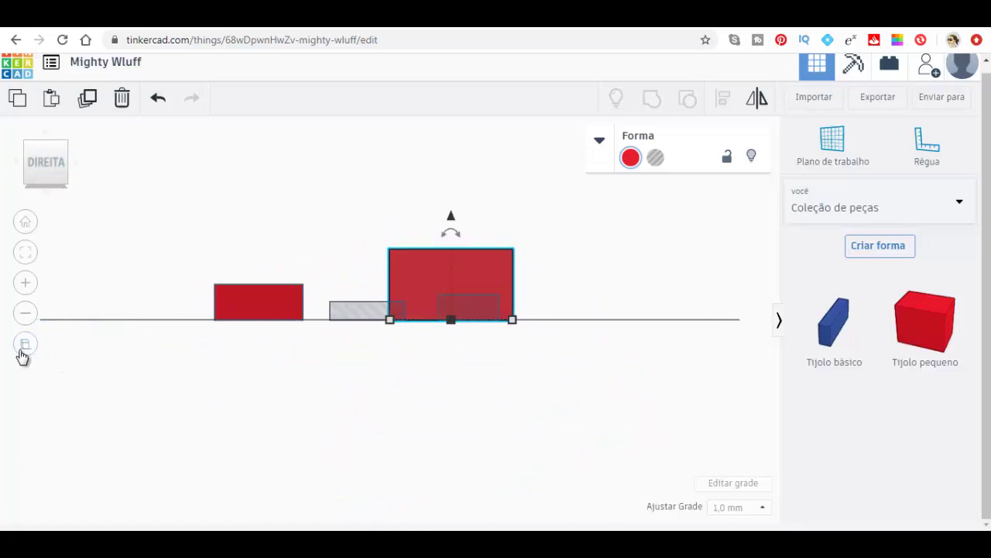
left_click(462, 314)
left_click_drag(473, 310, 487, 310)
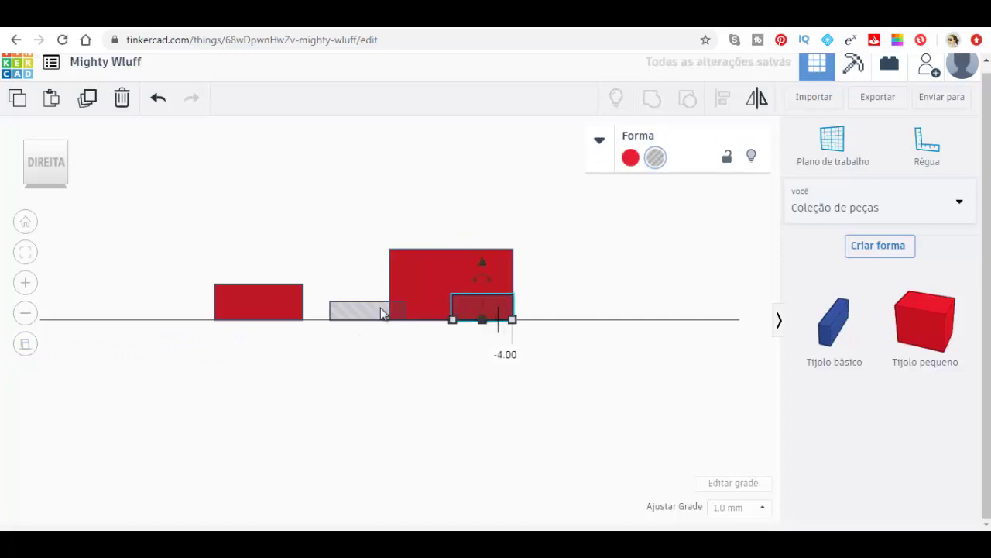
left_click(65, 161)
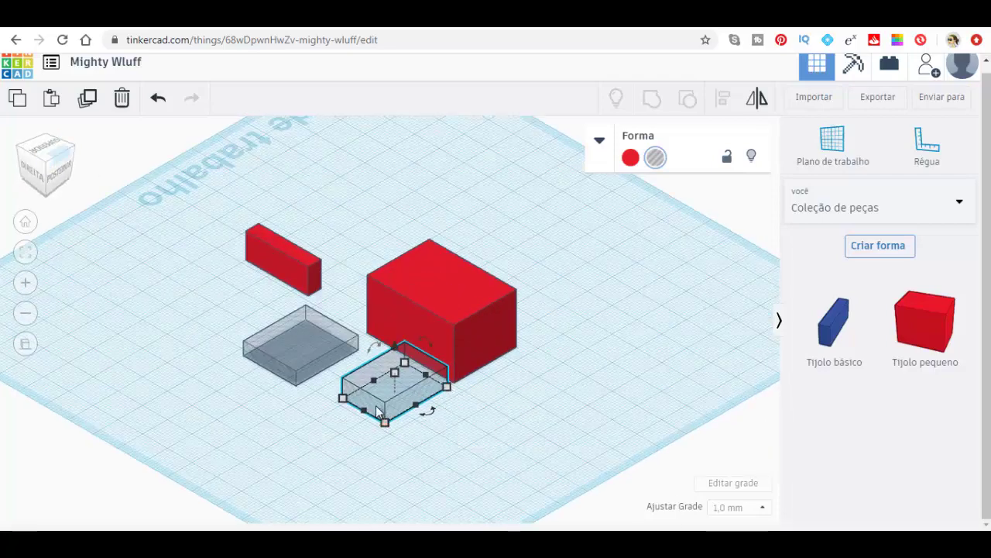
Step: Place the hole in the block's lower corner and group them to cut the notch
mouse_move(377, 410)
left_mouse_down()
mouse_move(454, 365)
mouse_move(446, 370)
left_mouse_up()
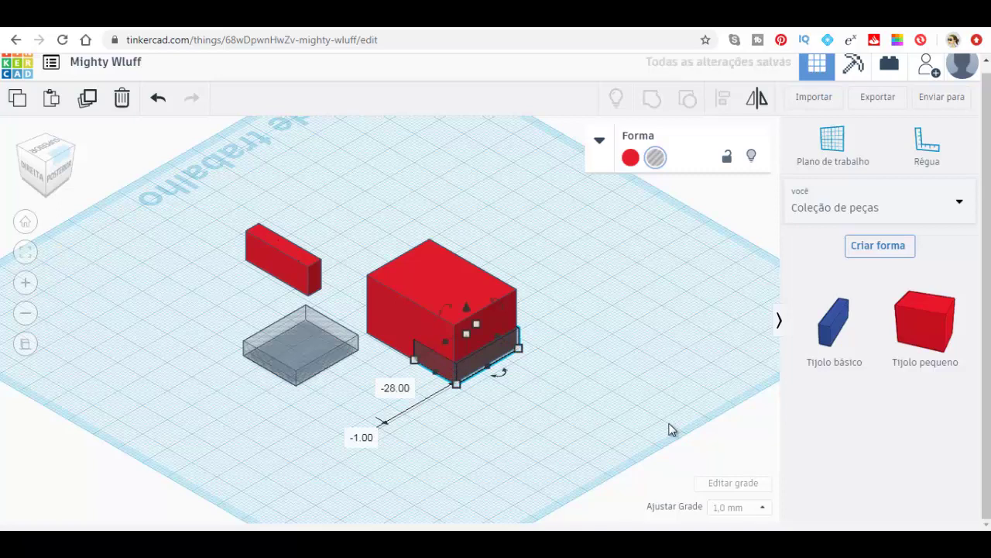
key("Left")
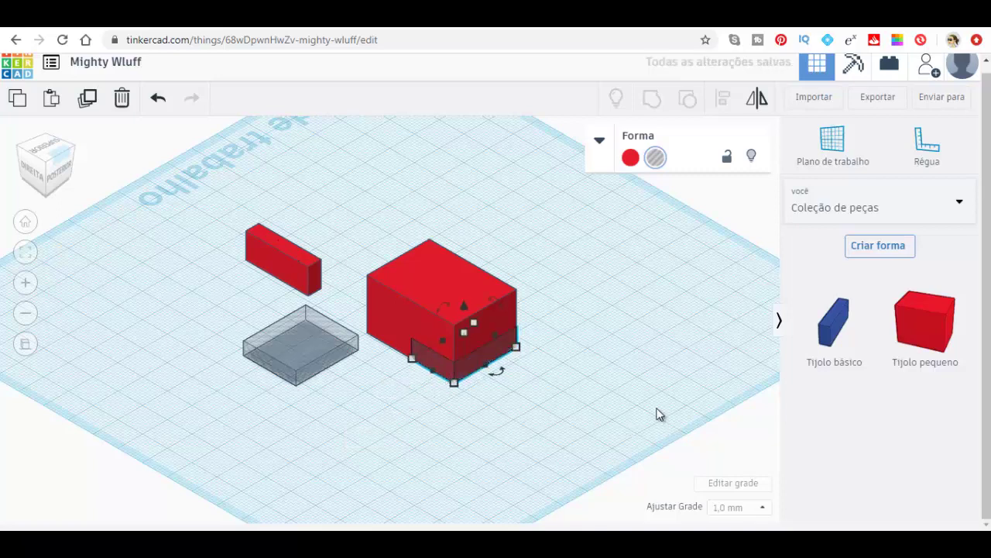
left_click(443, 264, "shift")
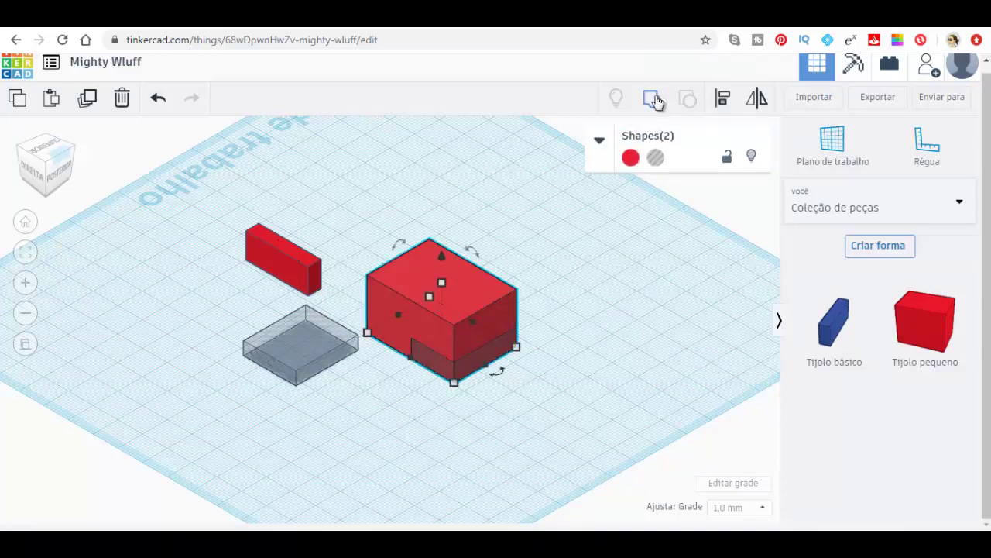
left_click(651, 97)
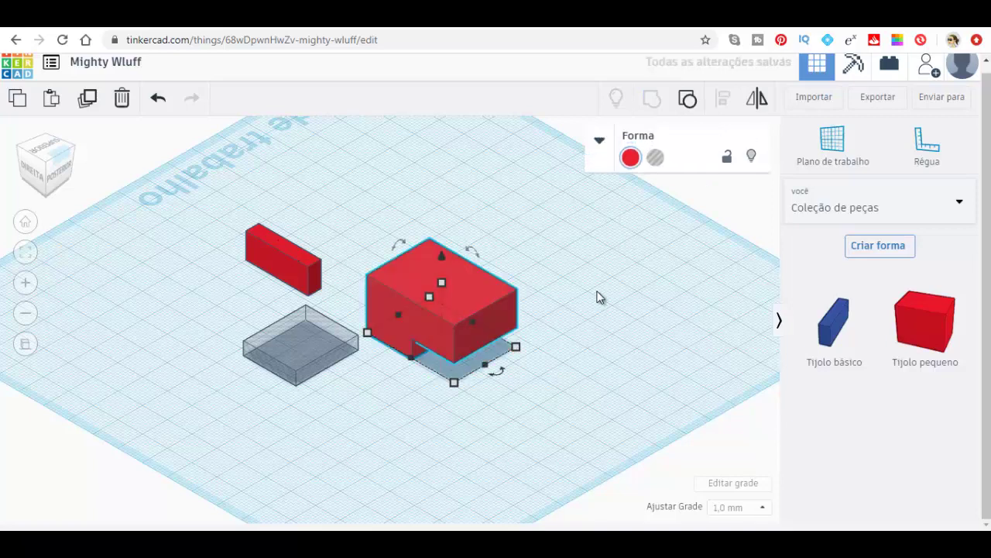
left_click(350, 414)
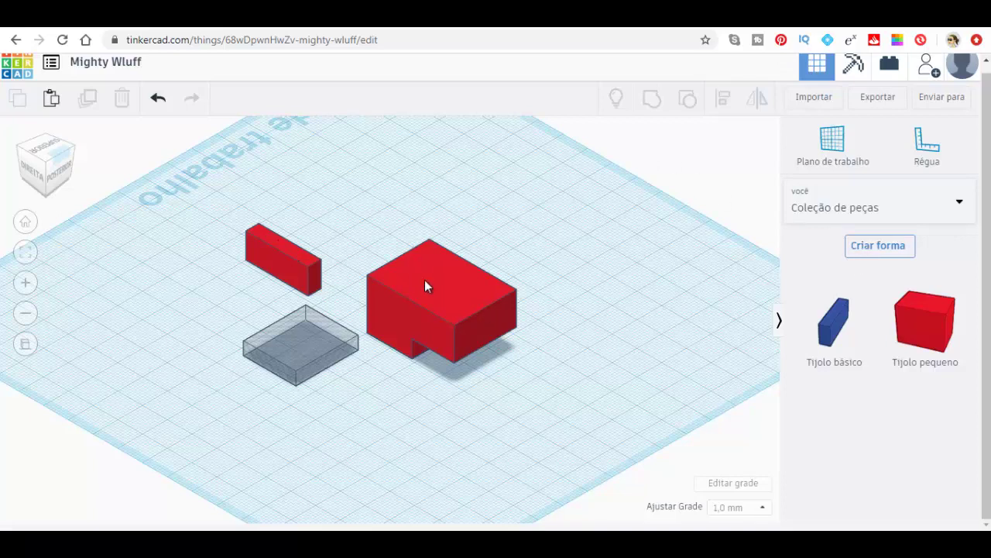
Step: Select the second hole box and check the reference drawing in PowerPoint
left_click(278, 364)
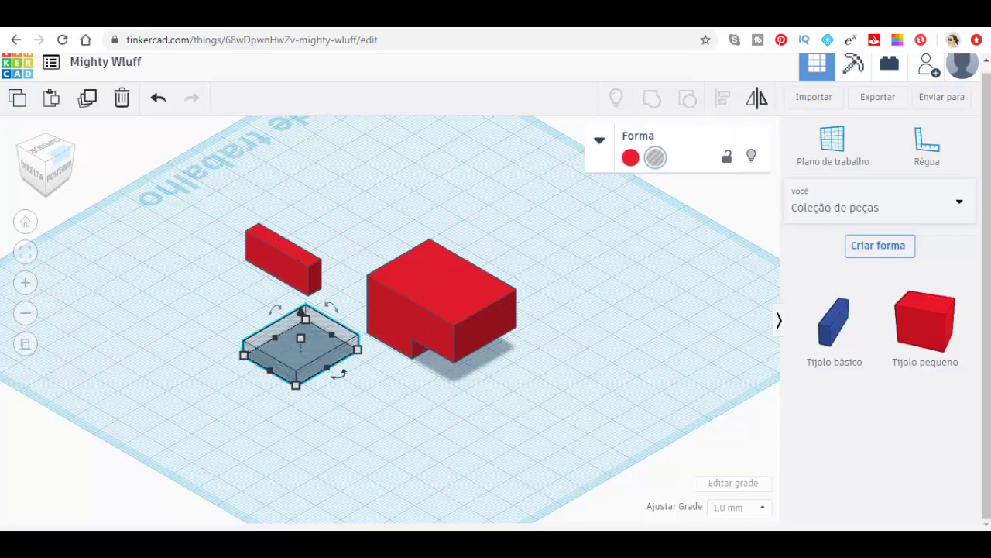
left_click(404, 472)
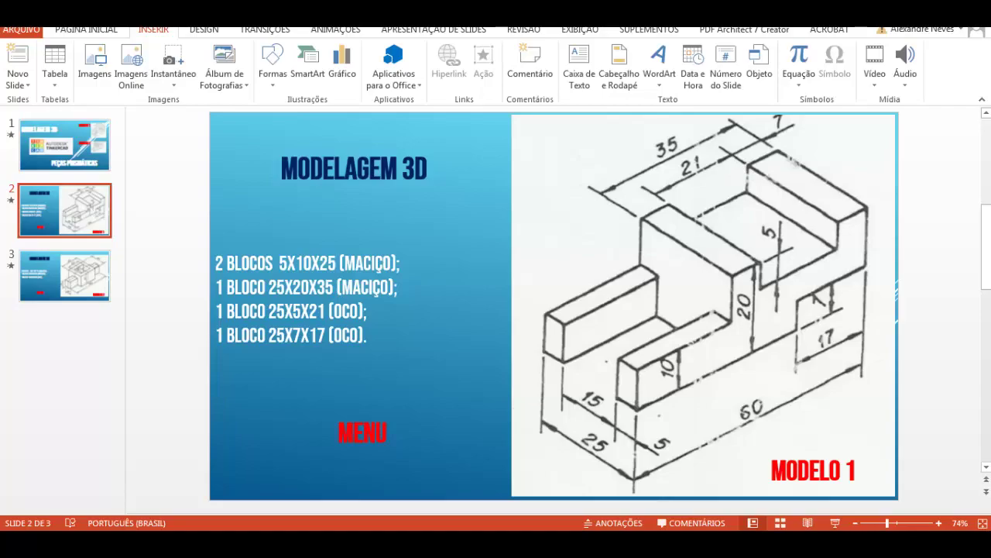
left_click(287, 464)
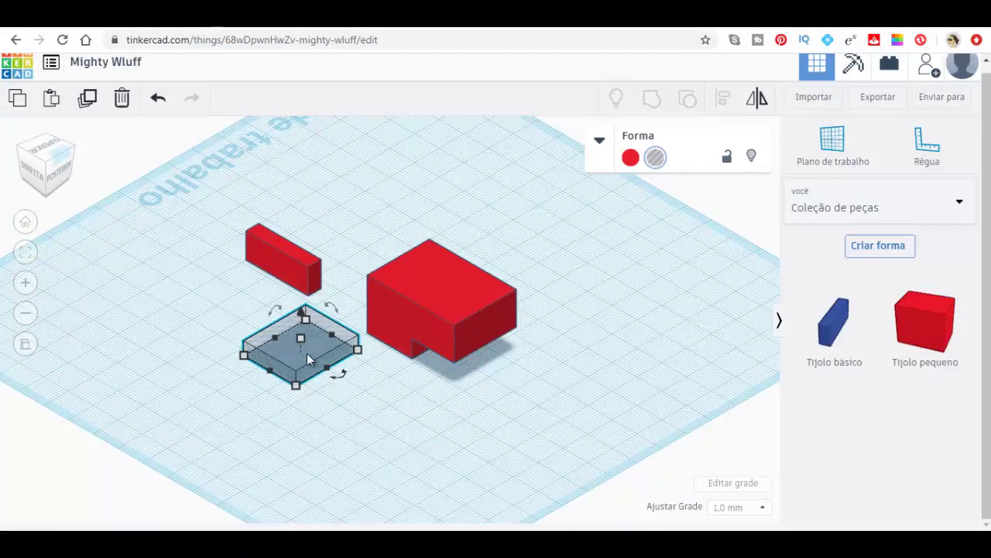
Step: Place the second hole box in front of the block and raise it 15 mm
left_click_drag(307, 353, 365, 399)
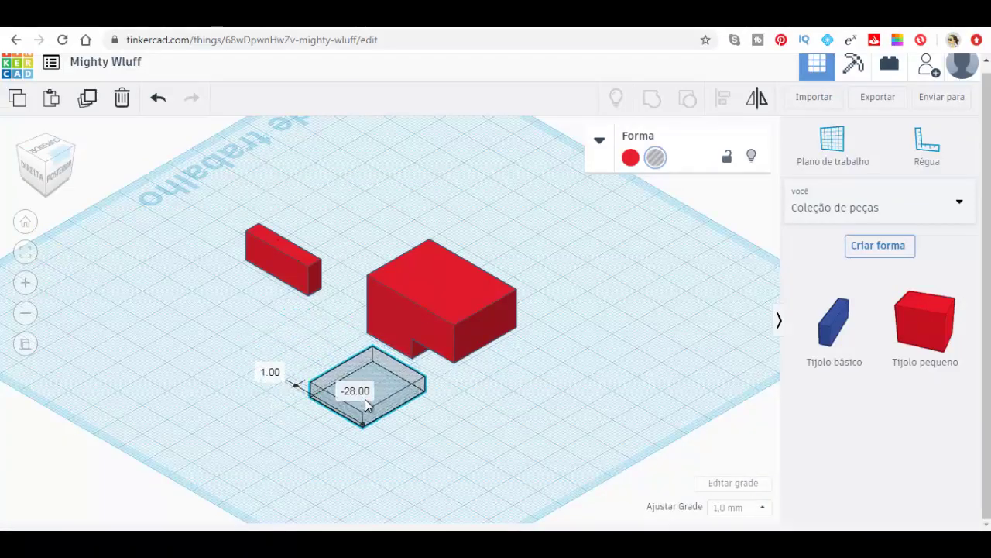
left_click(31, 179)
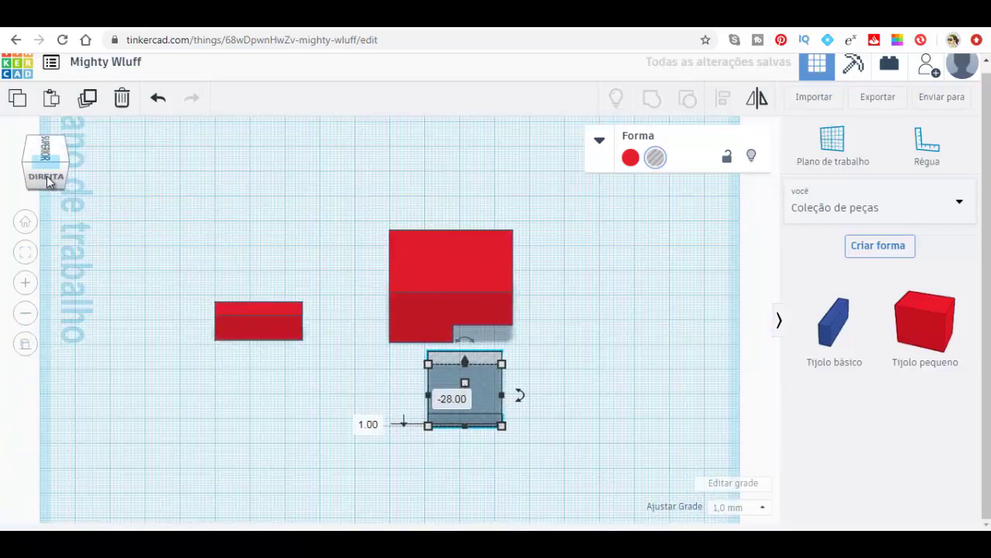
left_click(46, 181)
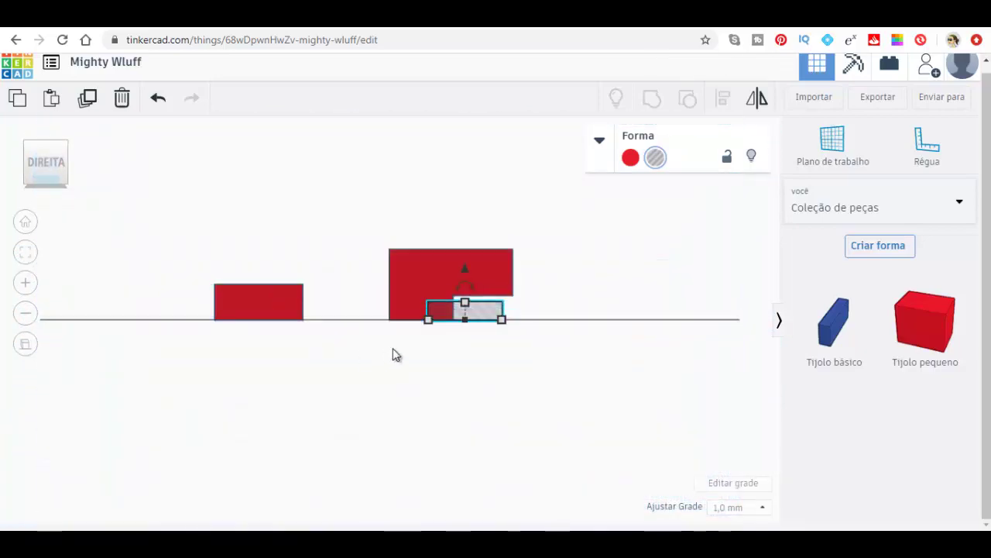
key("Right")
key("Right")
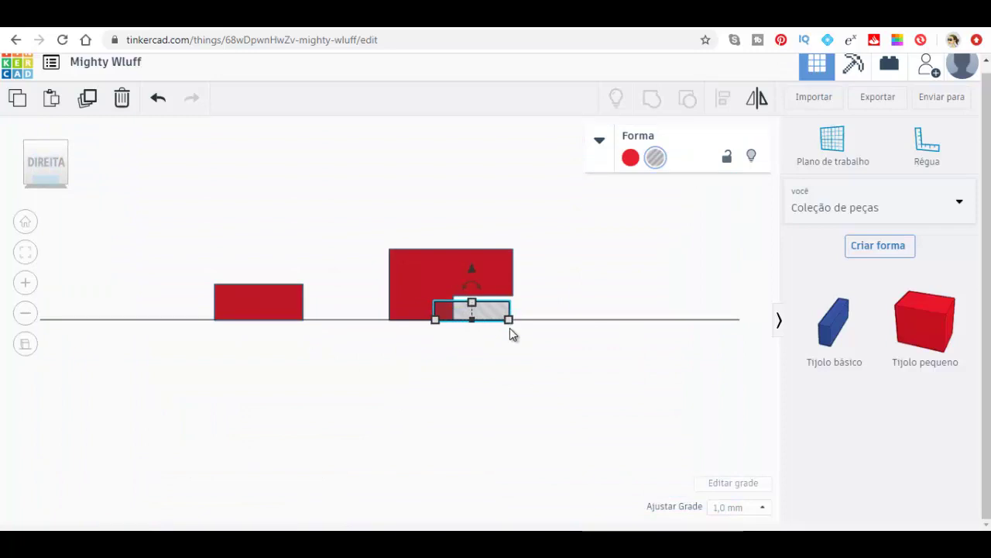
key("Right")
key("Left")
key("Left")
key("Left")
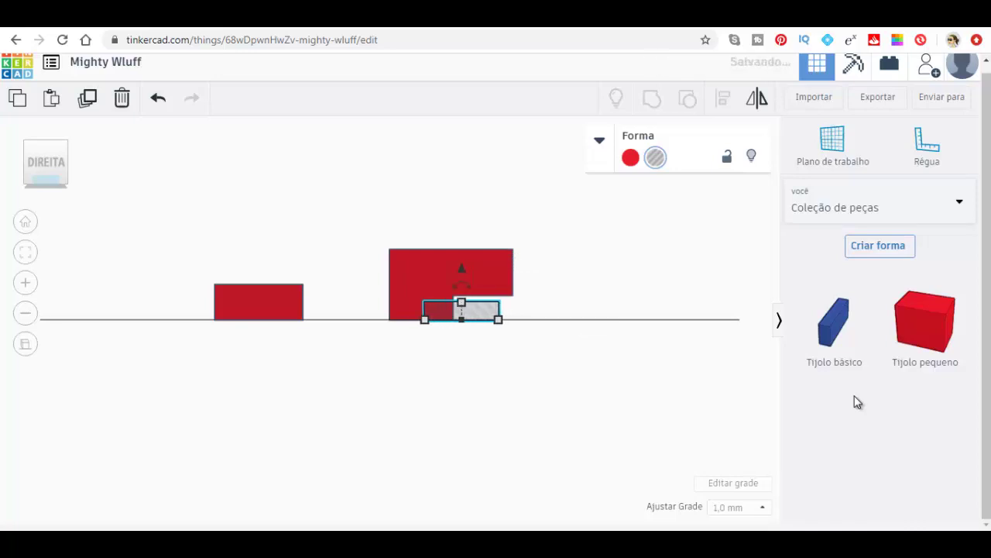
key("Left")
key("Left")
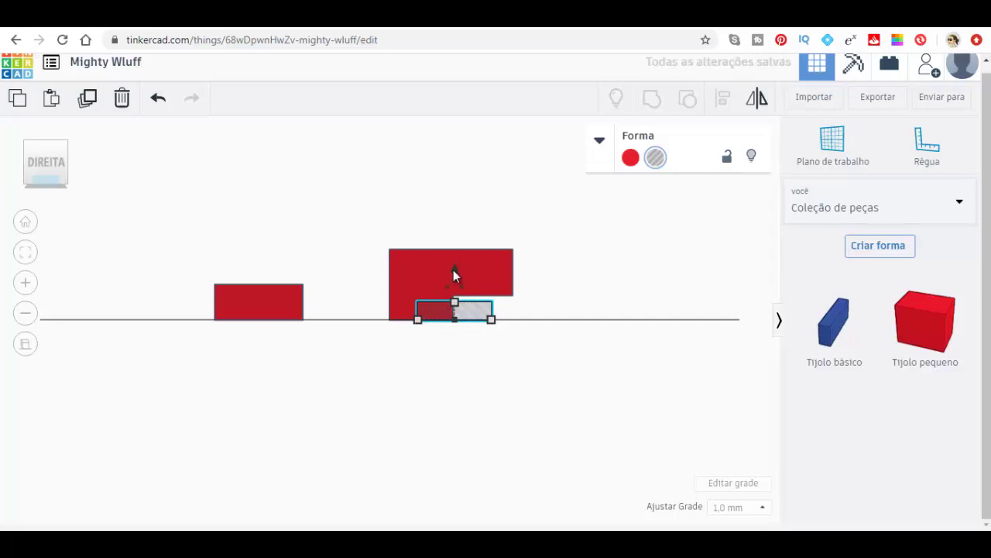
left_click_drag(454, 270, 459, 220)
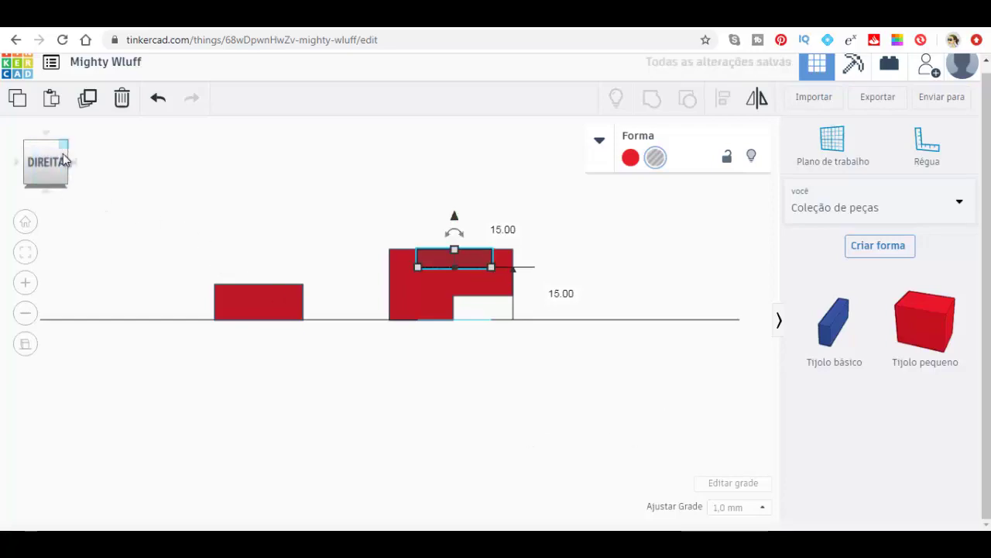
left_click(63, 158)
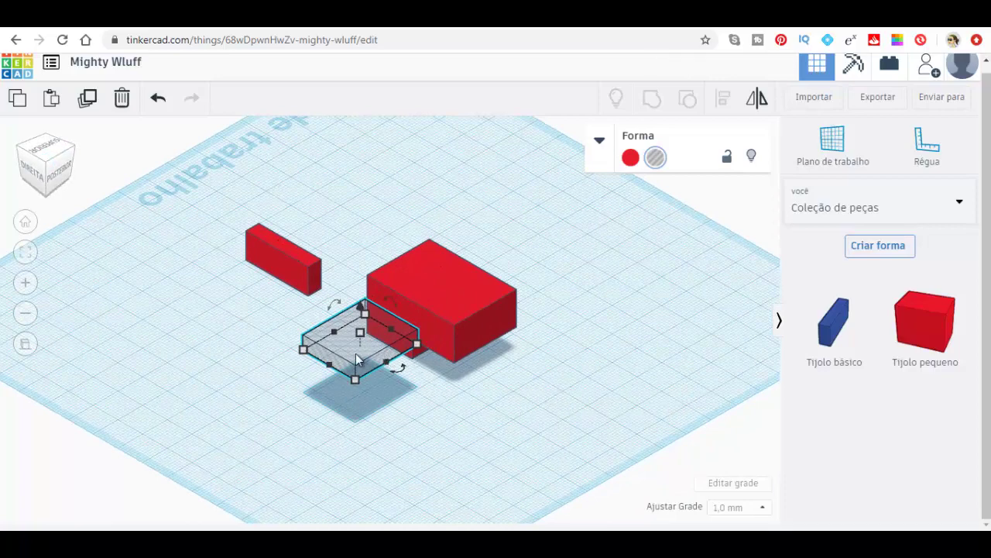
Step: Slide the raised hole into the block's top and group them to cut the slot
key("Up")
key("Up")
key("Up")
key("Up")
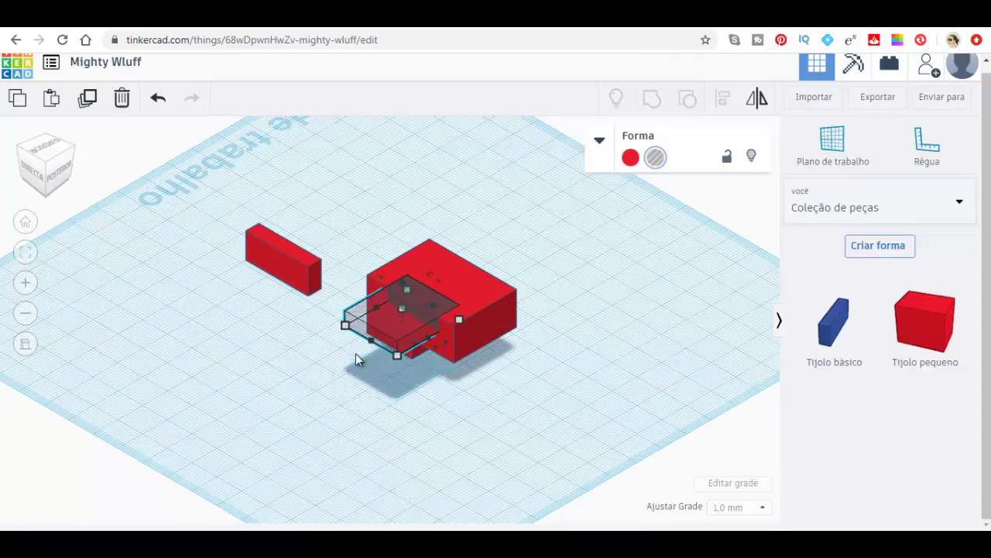
key("Up")
key("Up")
key("Up")
key("Up")
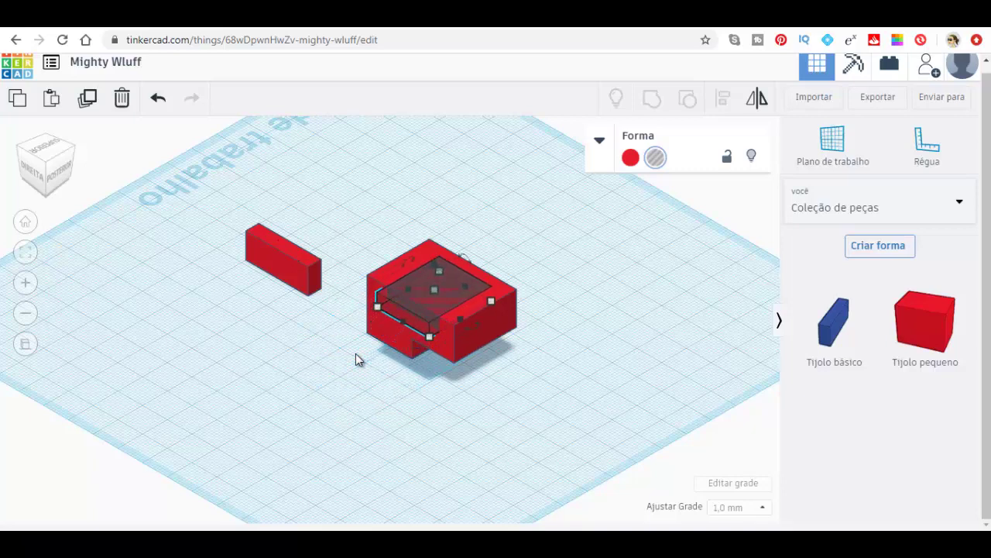
key("Up")
key("Up")
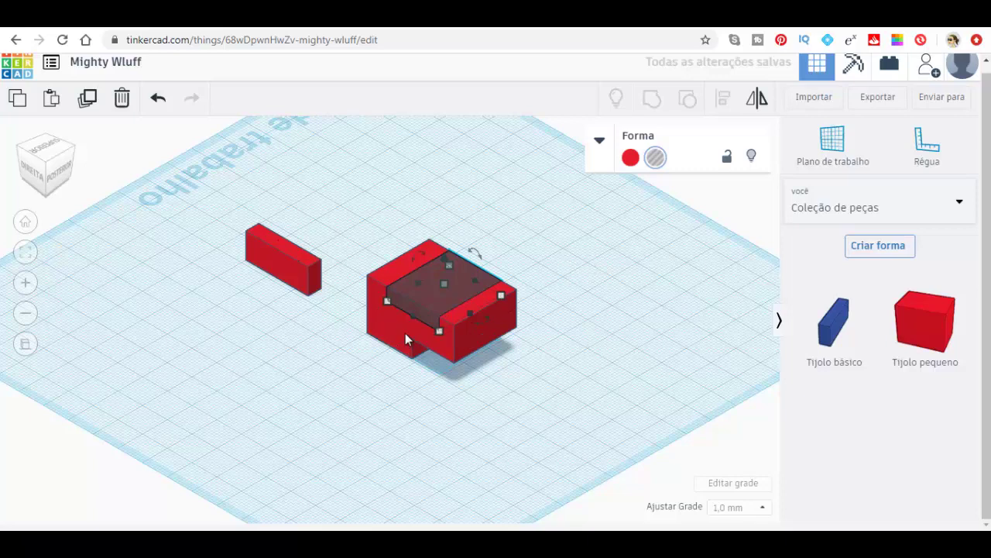
left_click_drag(348, 225, 631, 392)
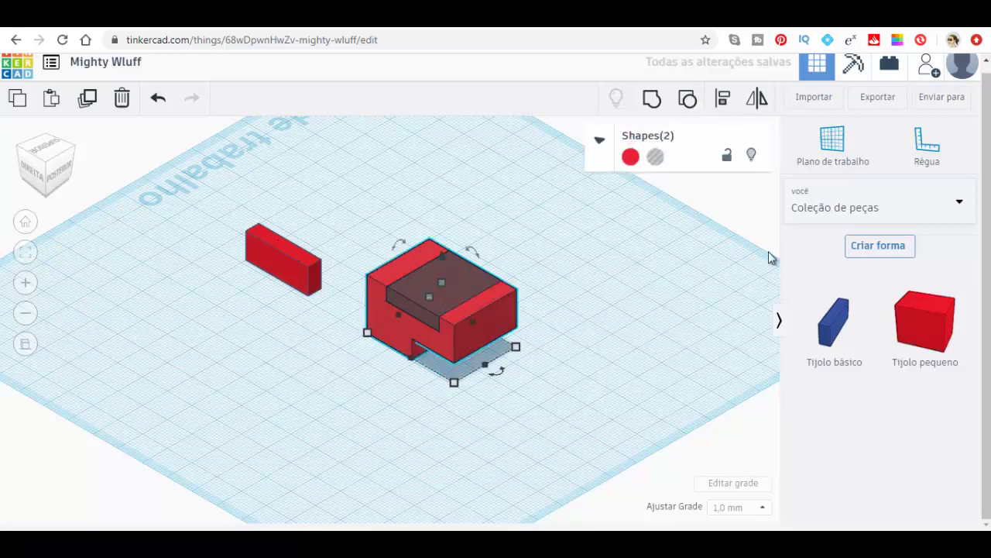
left_click(653, 106)
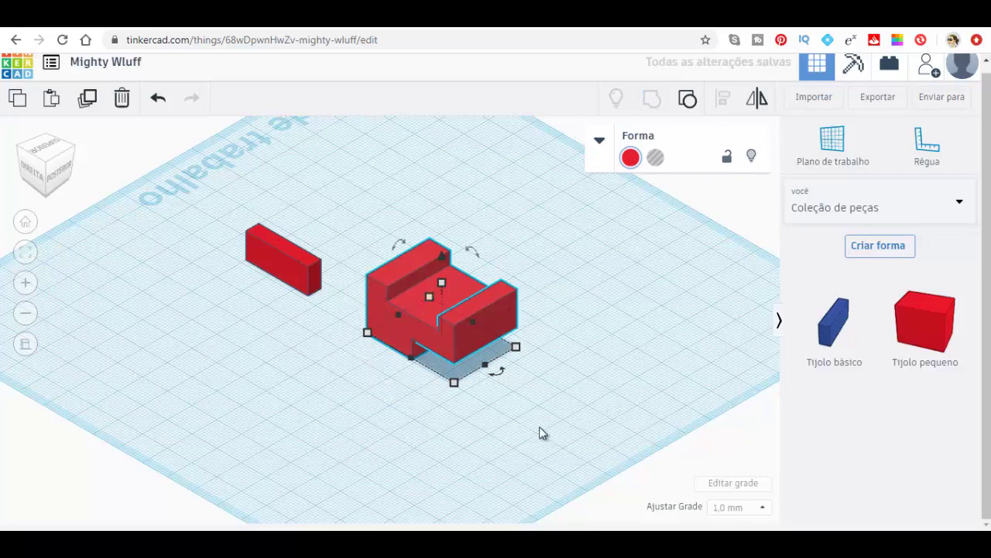
left_click(295, 265)
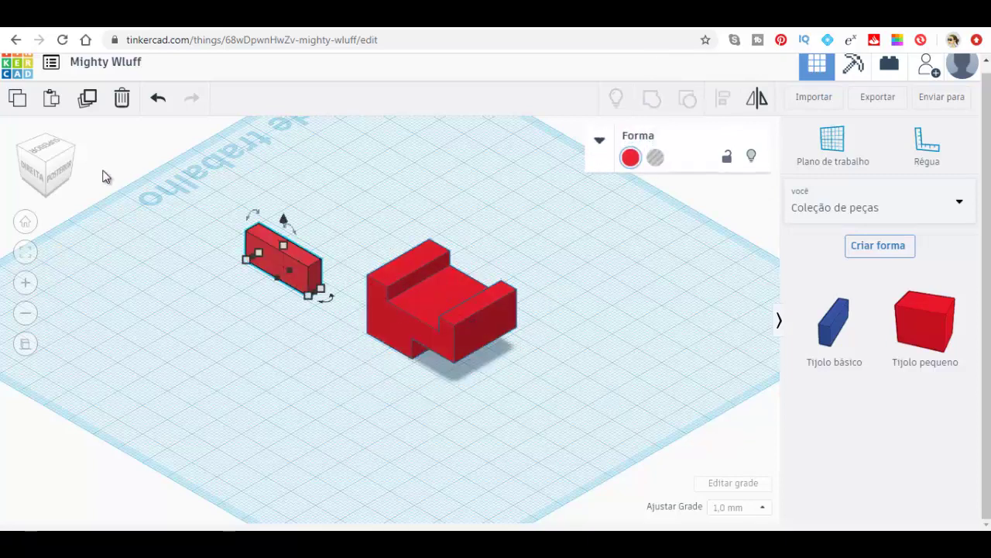
Step: Move the small red bar to -25.00, flush against the block's front-left edge
left_click(28, 176)
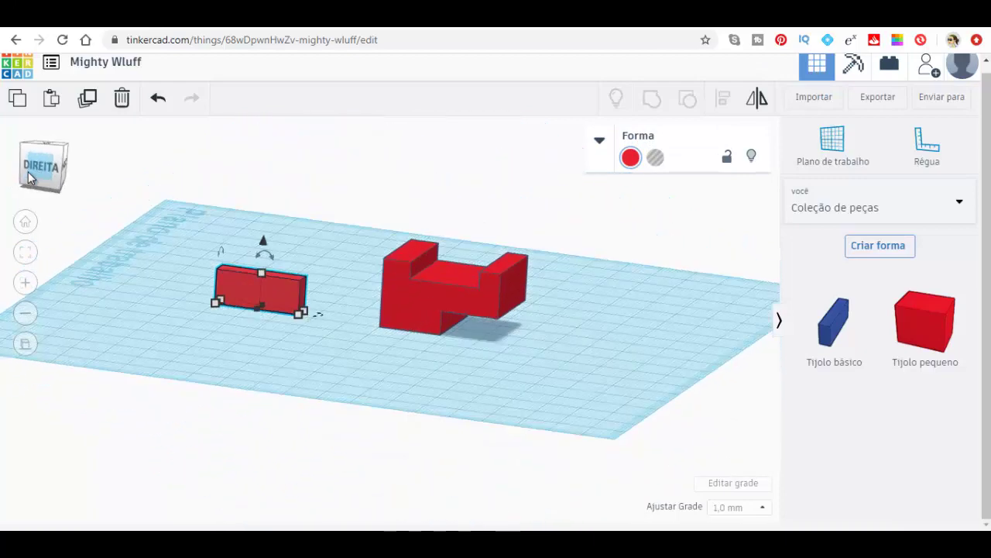
left_click_drag(349, 300, 360, 301)
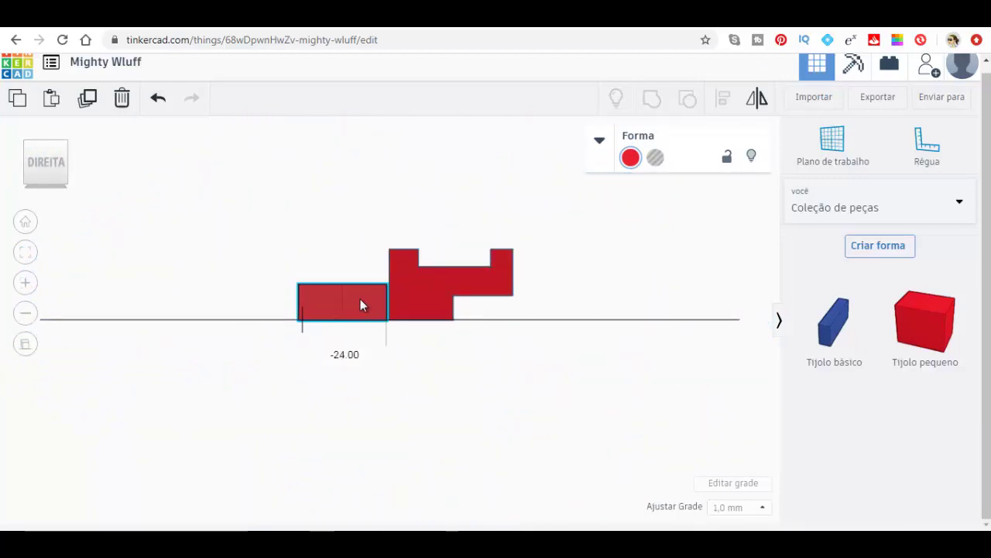
left_click(27, 146)
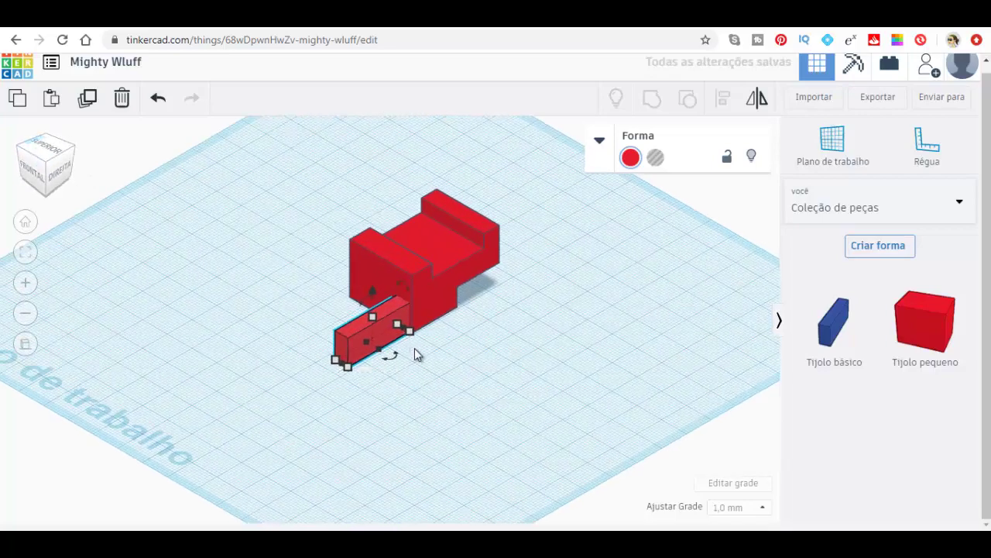
key("Right")
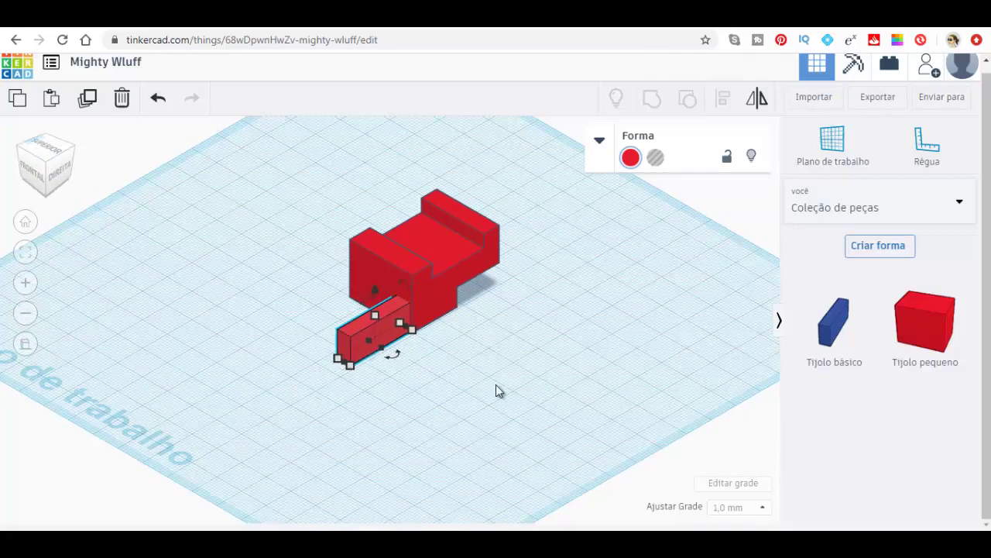
key("Left")
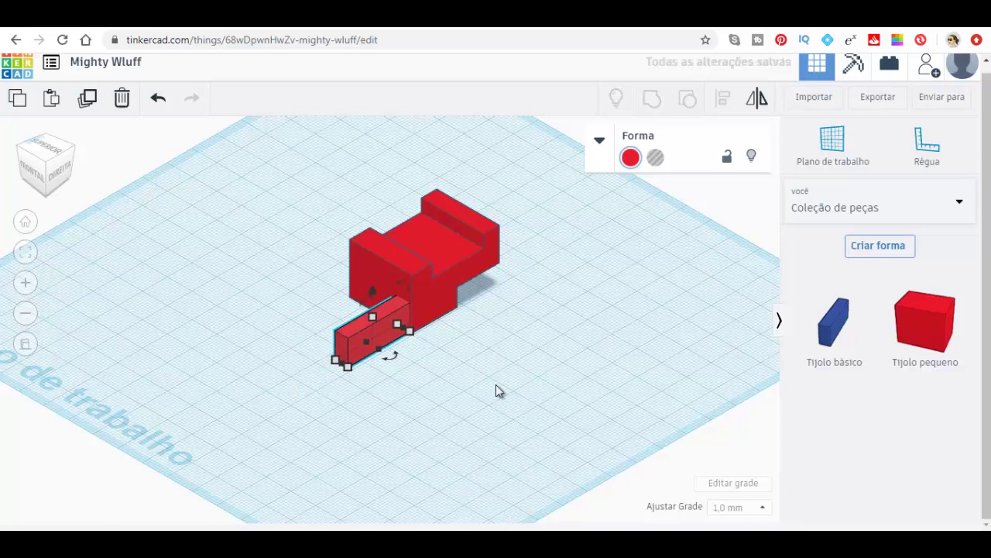
key("Down")
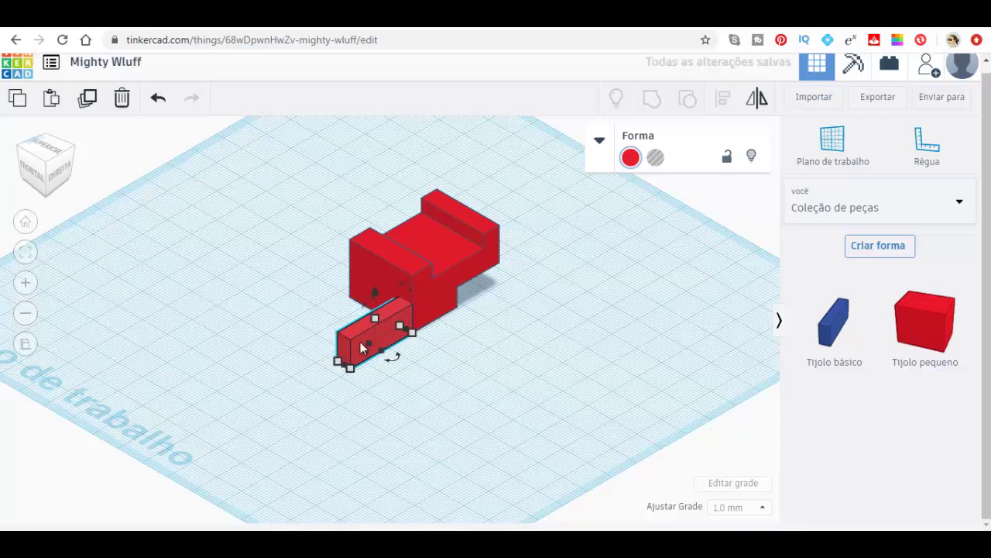
key("Left")
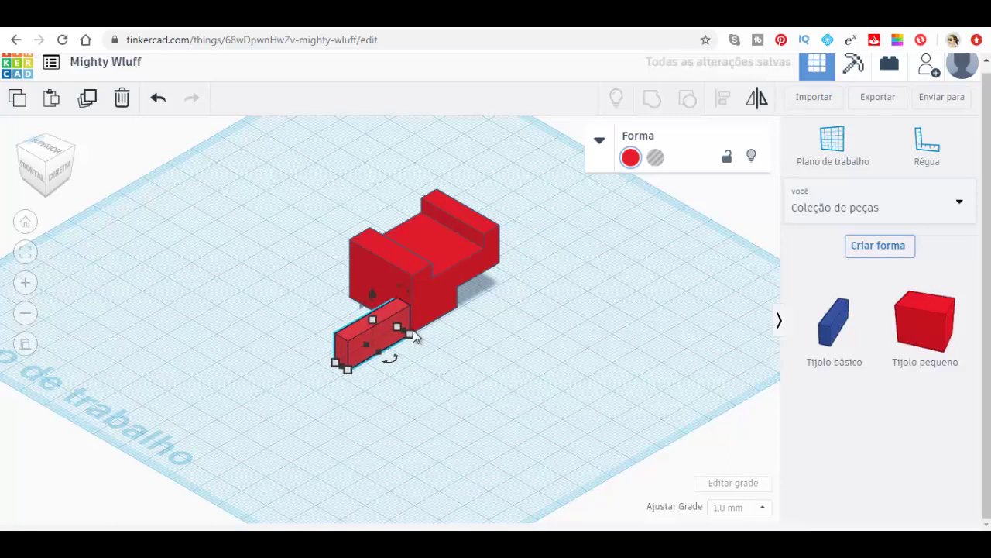
left_click(51, 151)
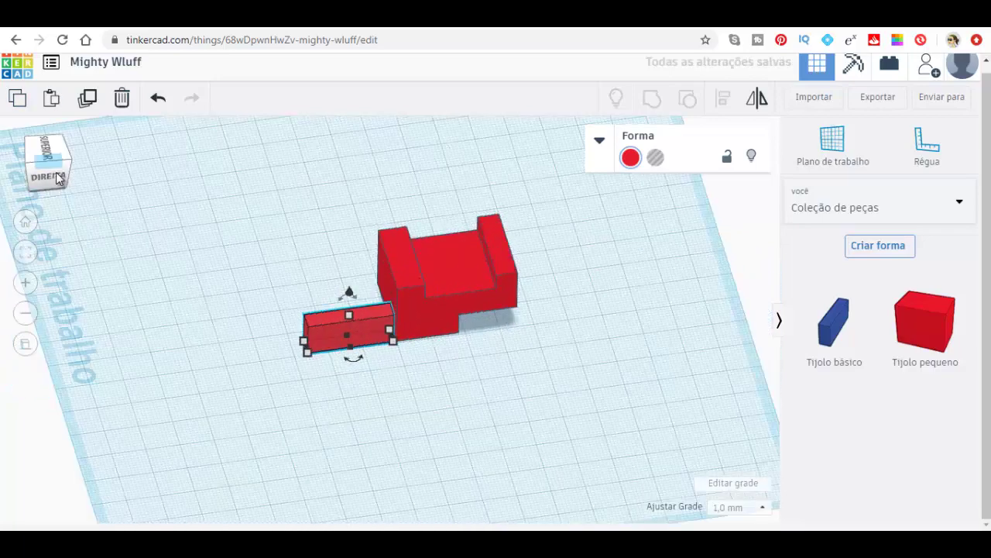
key("Right")
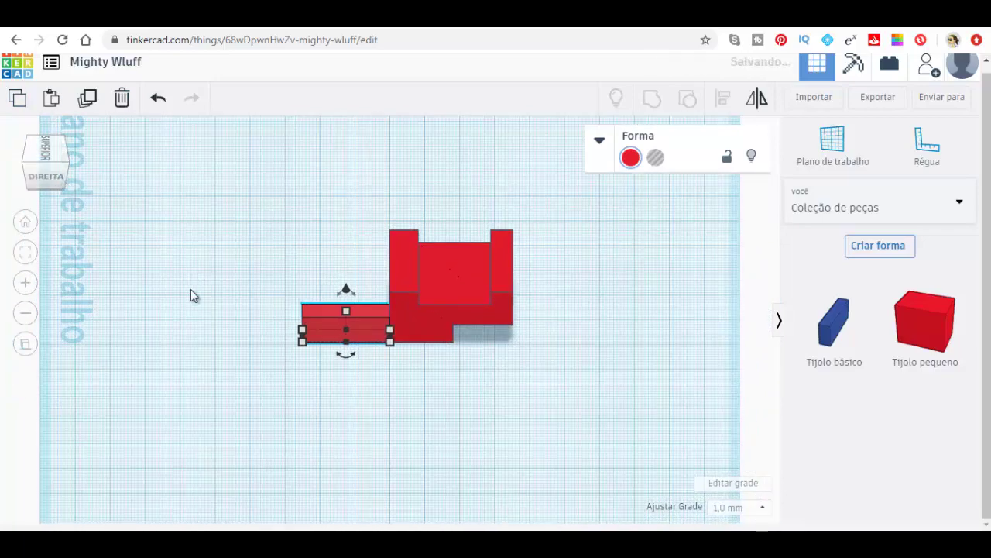
left_click(30, 174)
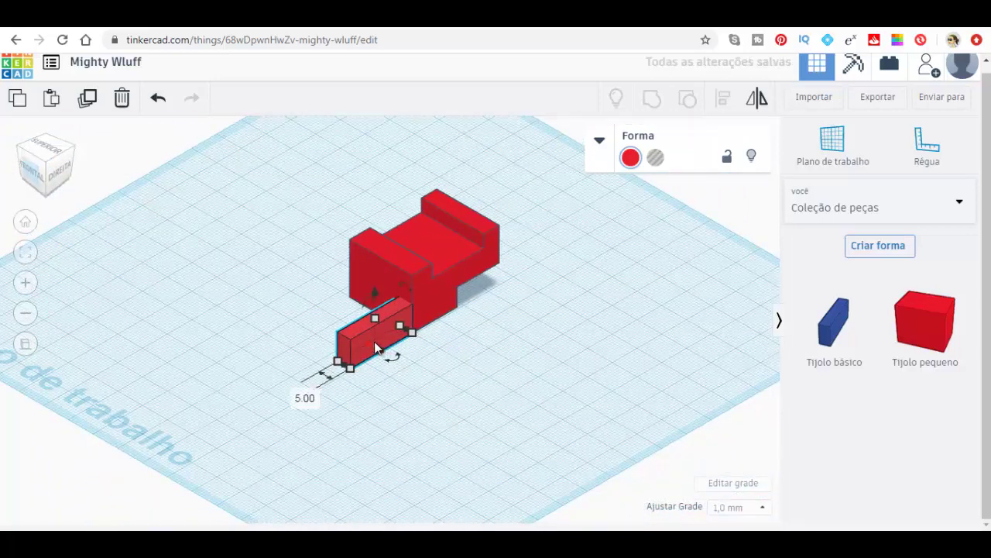
Step: Duplicate the front bar and shift the copy left beside the first
left_click(92, 99)
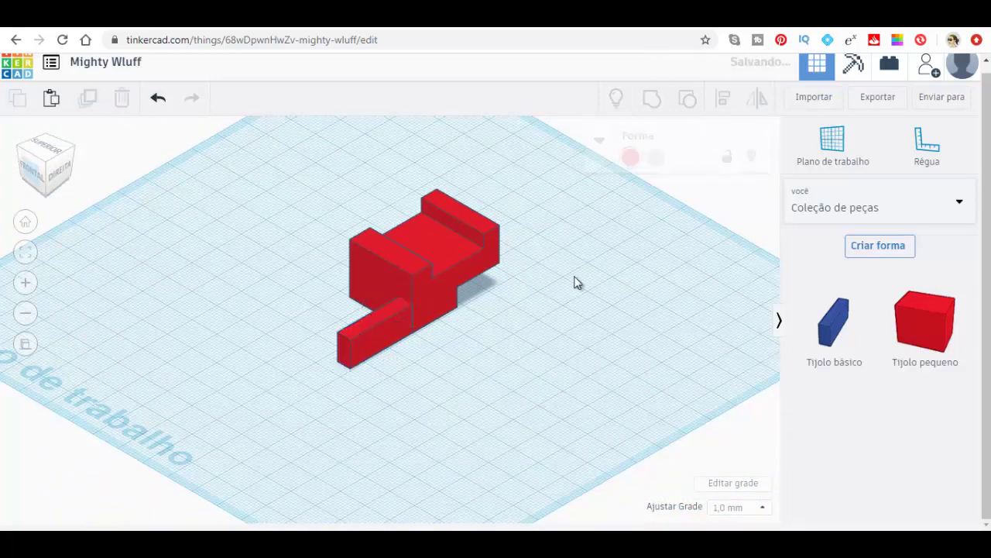
key("Left")
key("Left")
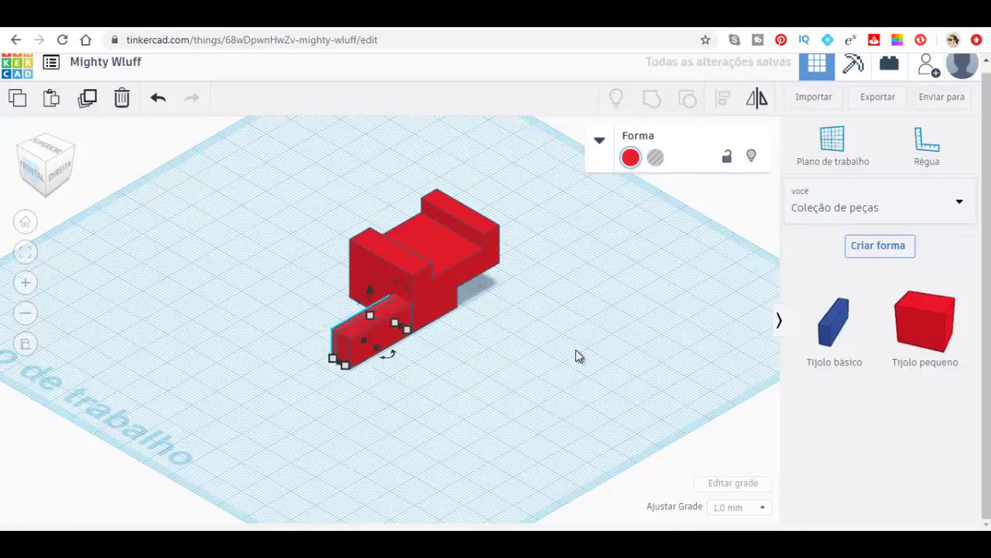
key("Left")
key("Left")
key("Left")
key("Left")
key("Left")
key("Left")
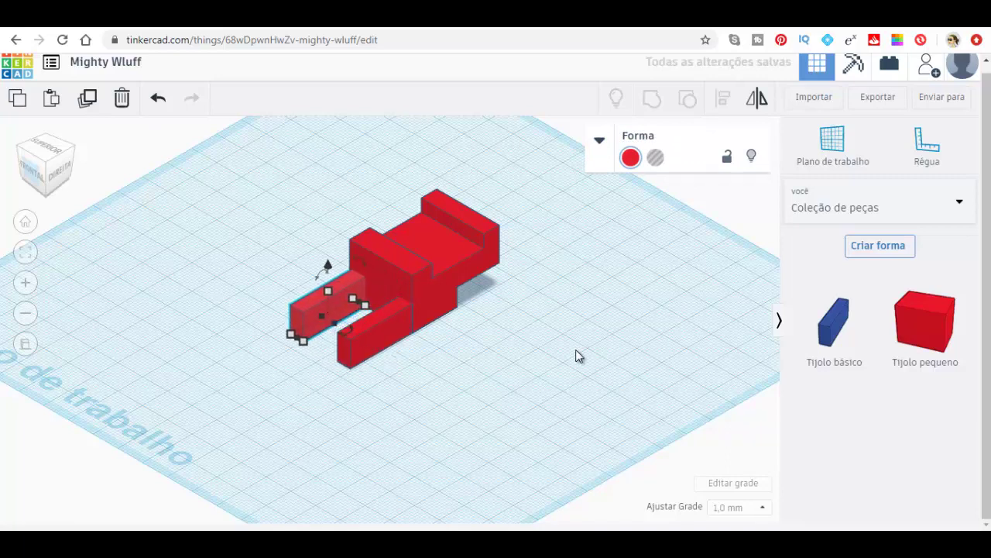
key("Left")
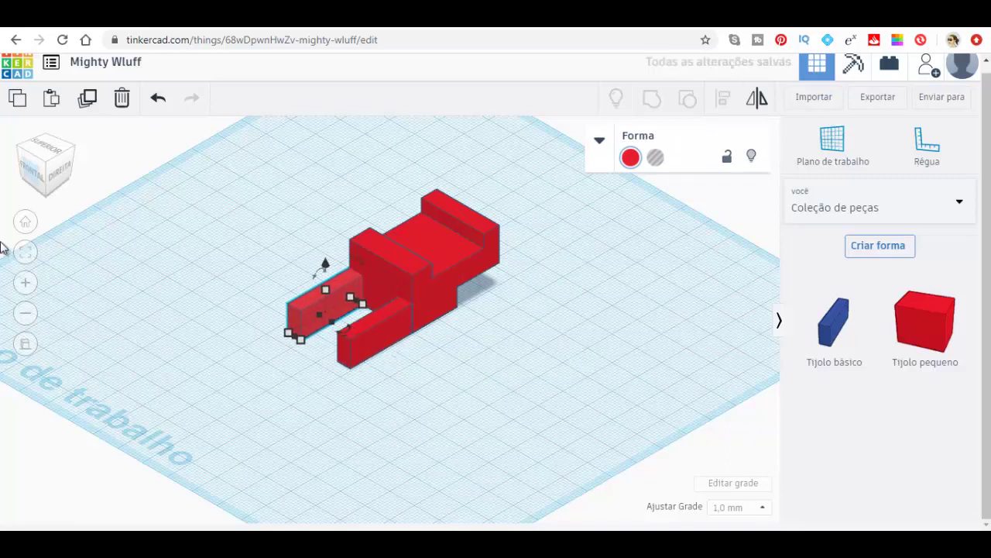
left_click(33, 169)
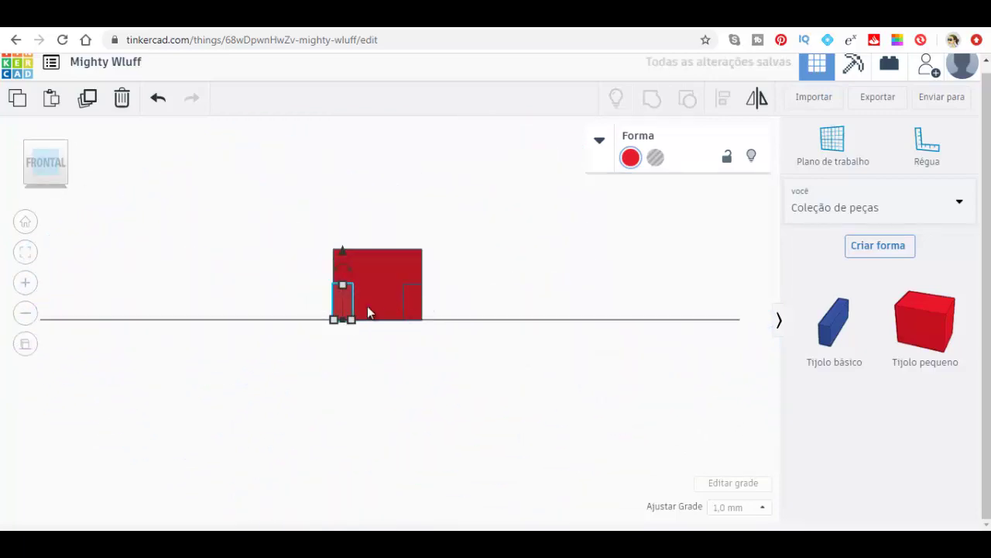
left_click(66, 158)
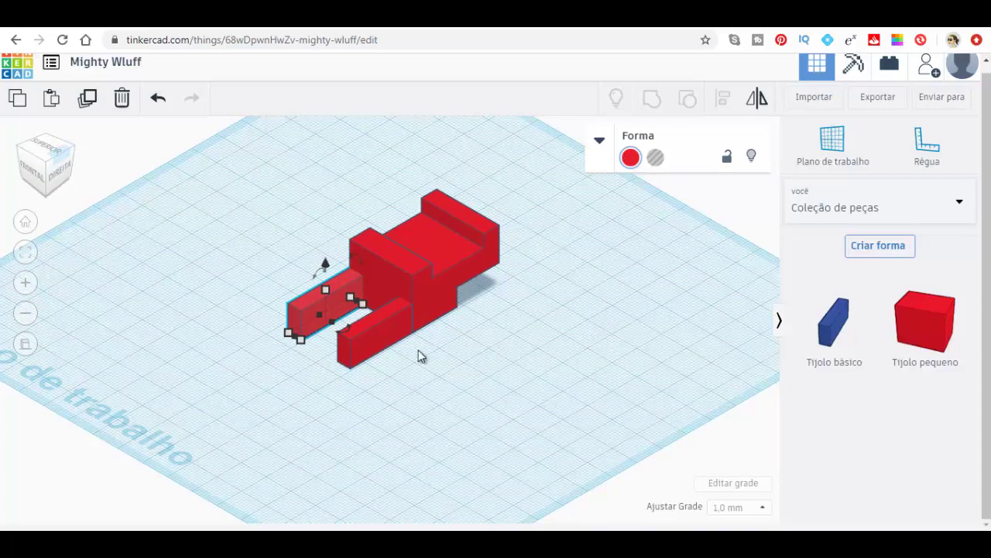
Step: Select the block and both bars and group them into one shape
left_click(461, 246, "shift")
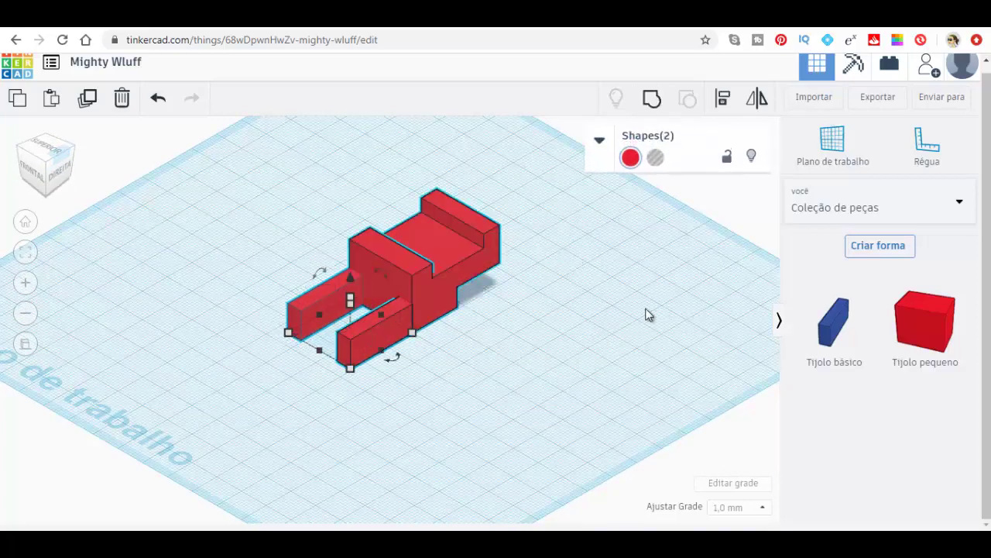
key("ctrl+a")
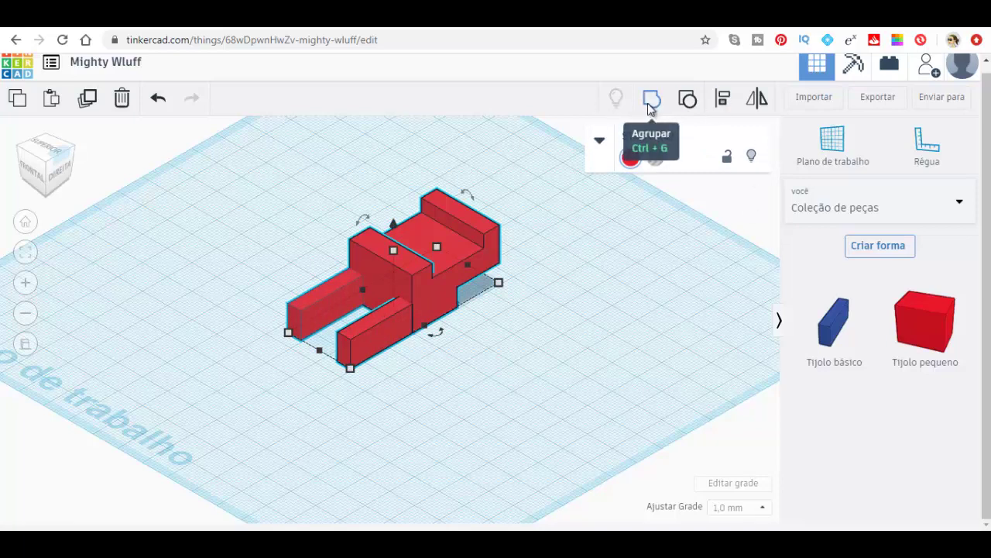
left_click(648, 103)
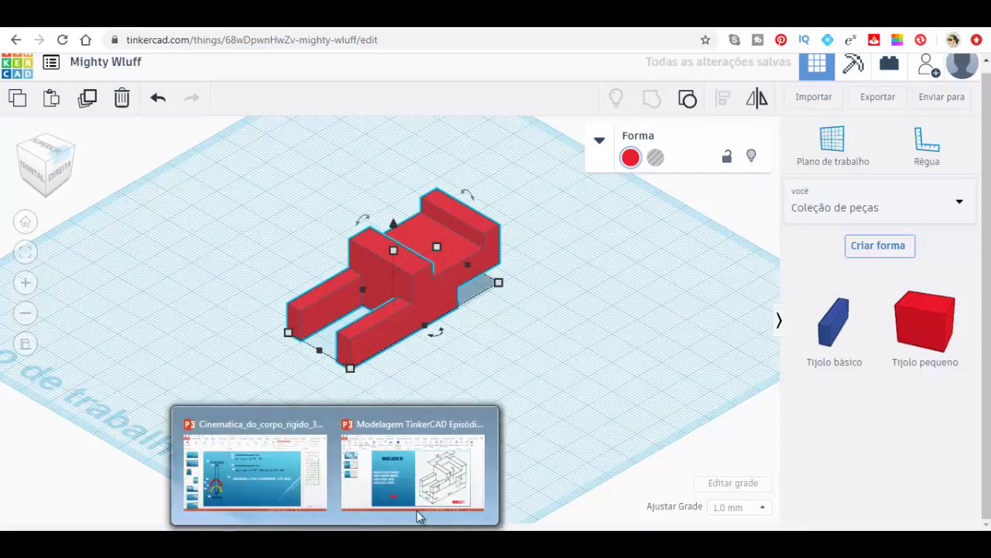
Step: View the Modelo 2 drawing on PowerPoint slide 3, then return to Tinkercad
left_click(426, 484)
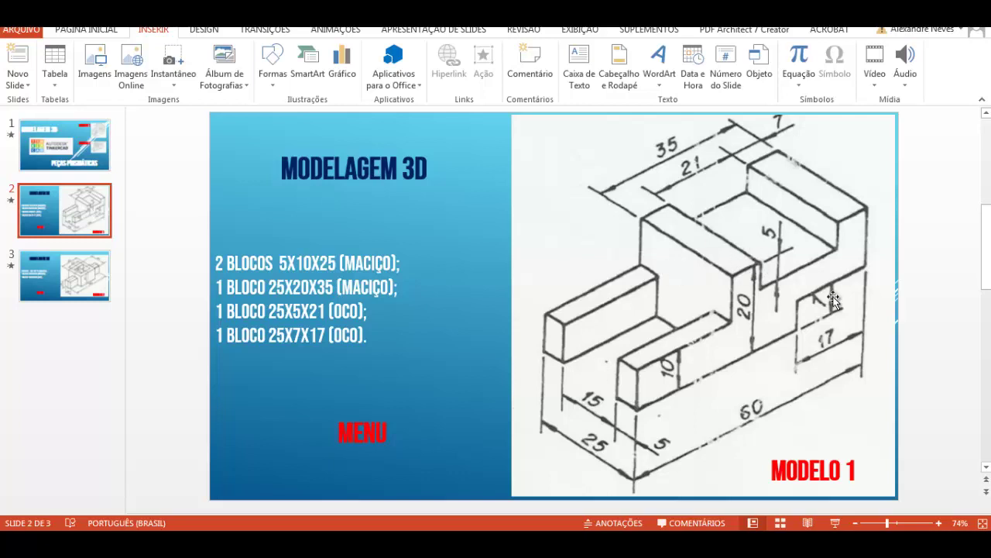
left_click(70, 298)
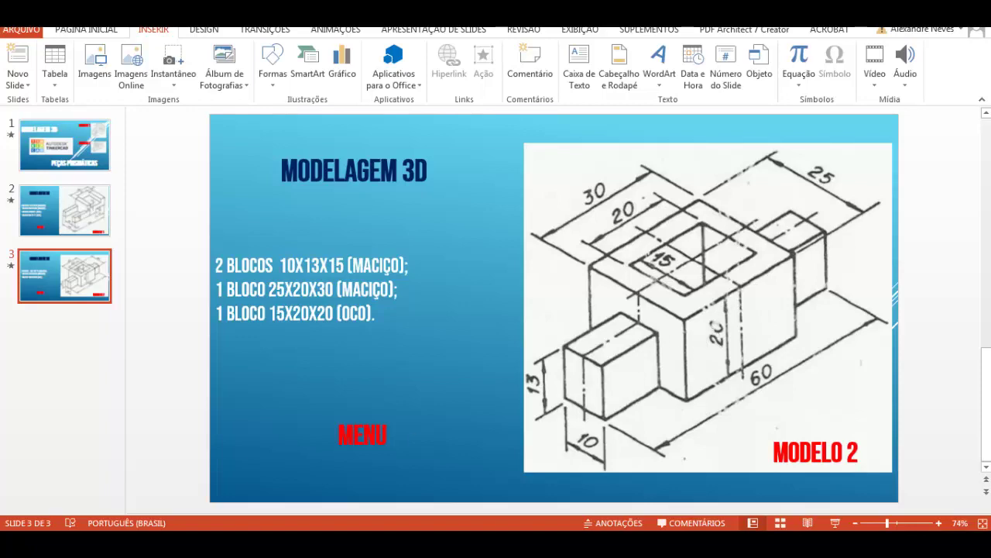
left_click(309, 474)
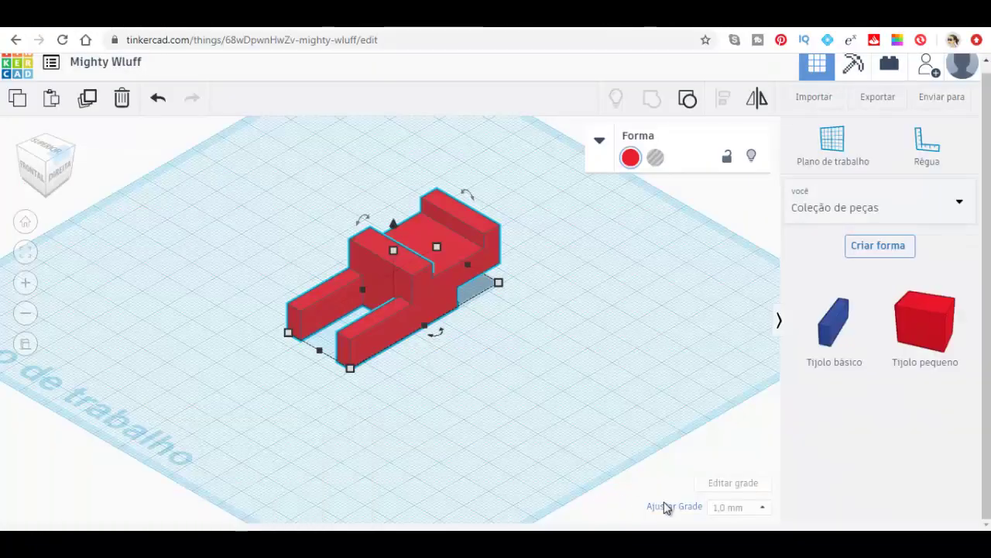
left_click(739, 508)
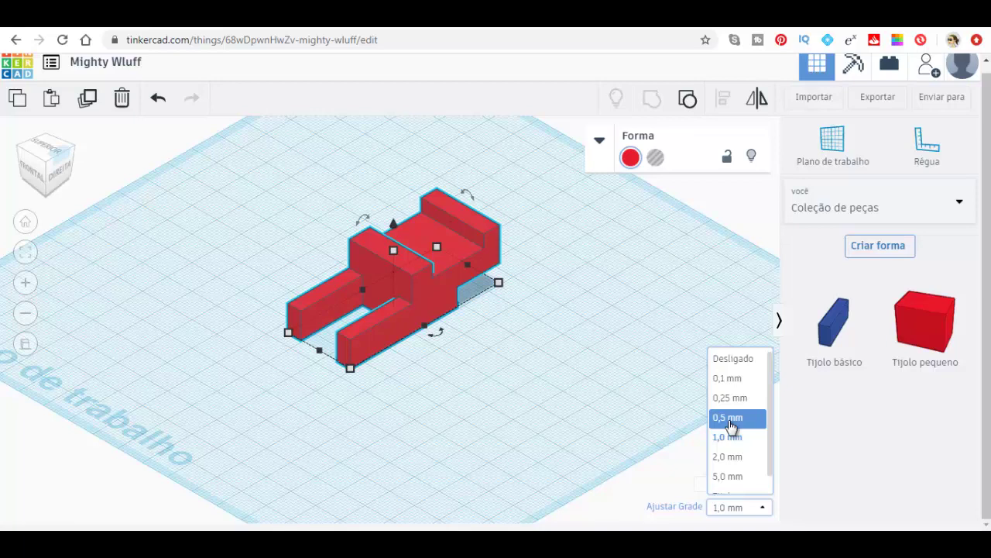
left_click(587, 403)
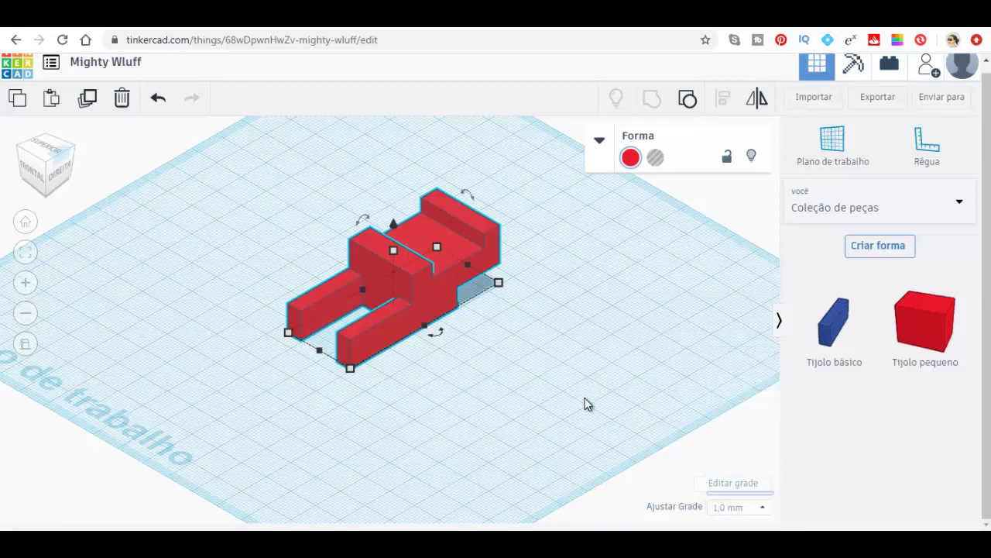